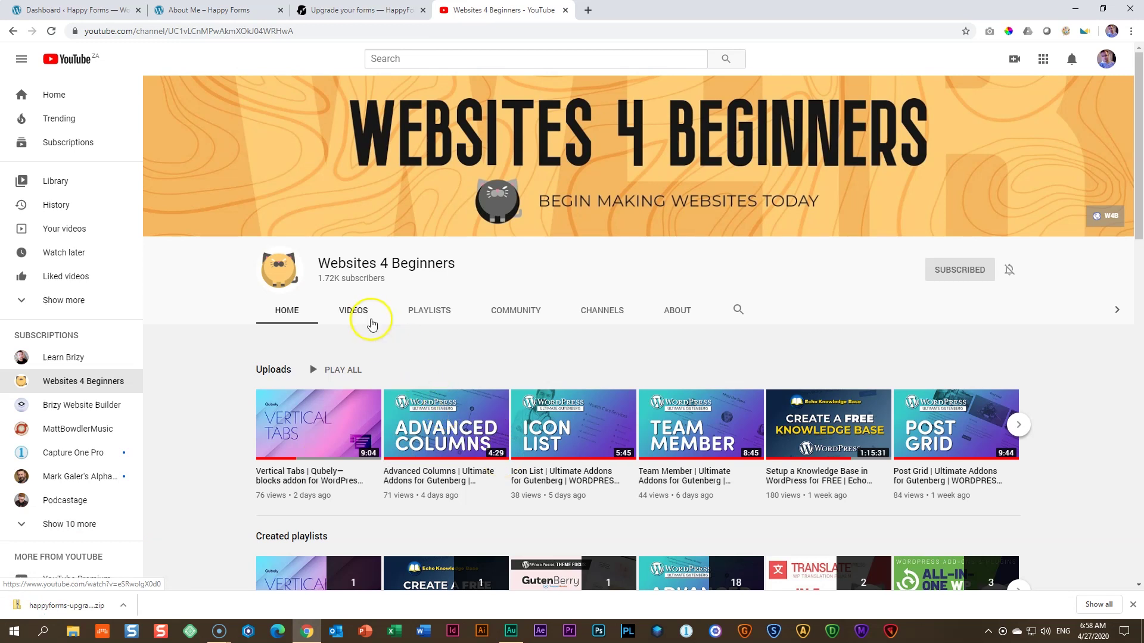
# - Open the channel's Videos list and scroll through the HappyForms contact form tutorial video
pyautogui.click(362, 314)
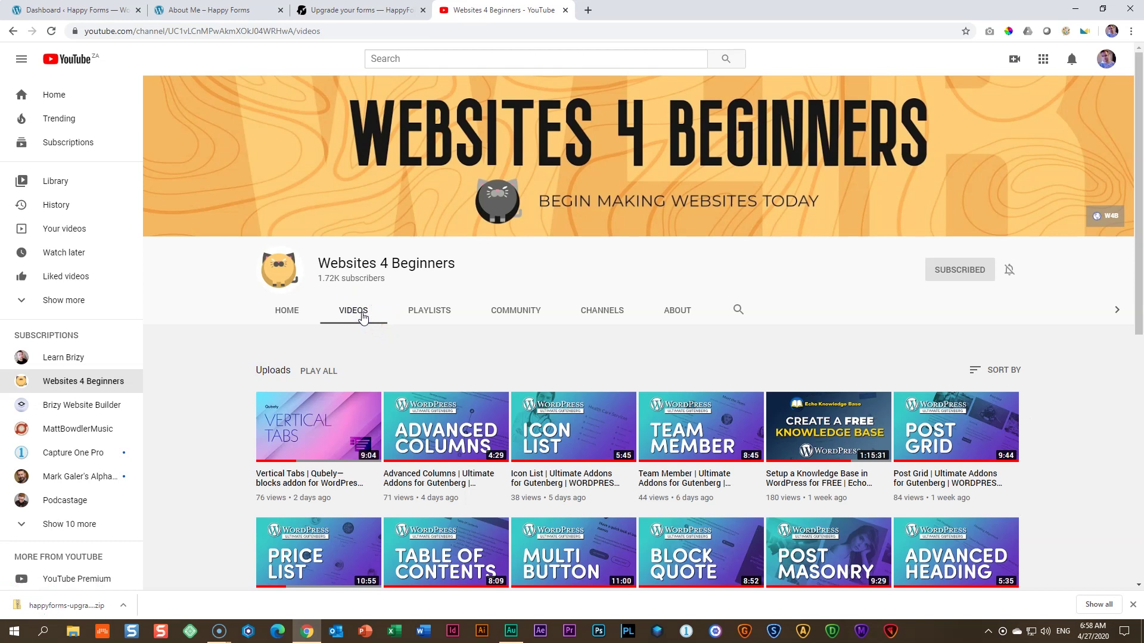
pyautogui.scroll(-7, 364, 315)
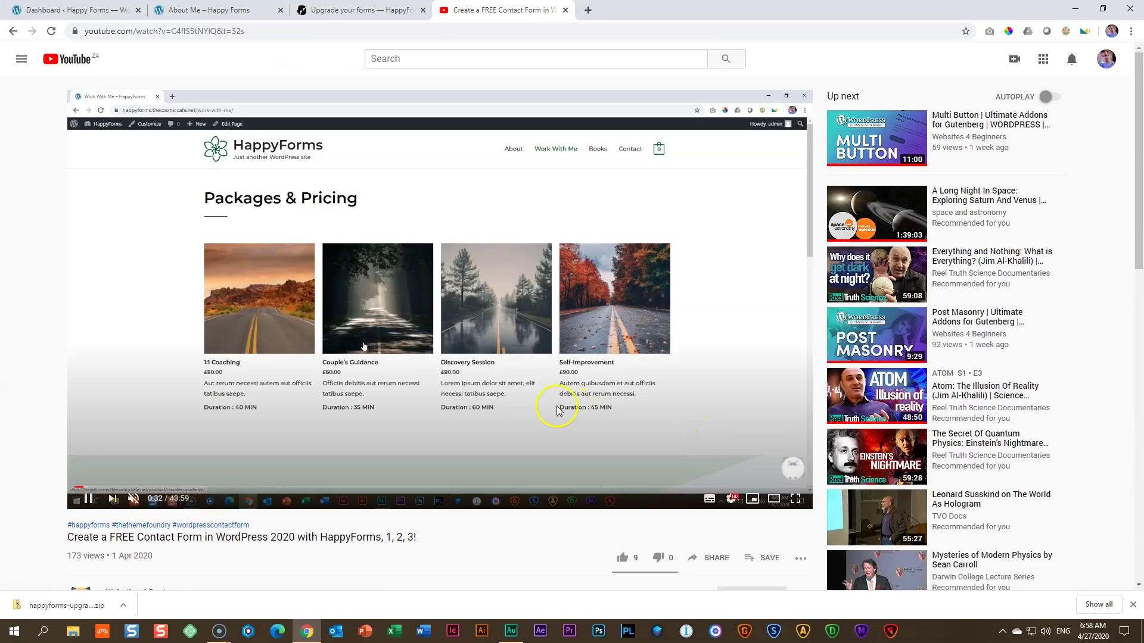
pyautogui.scroll(-4, 557, 409)
pyautogui.scroll(2, 556, 409)
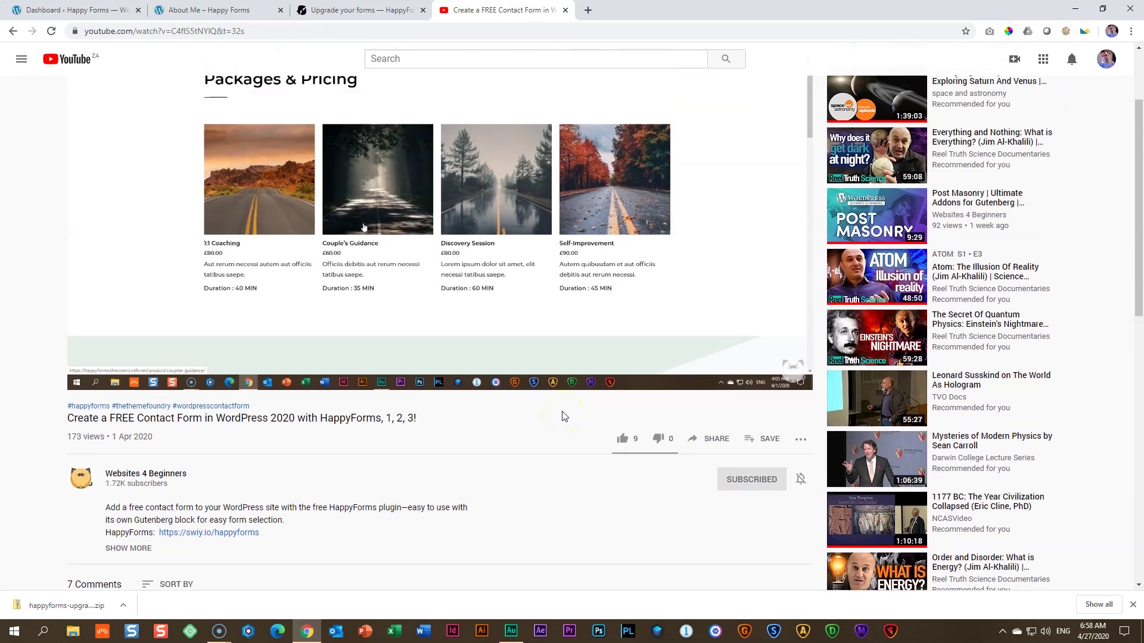
pyautogui.scroll(2, 565, 416)
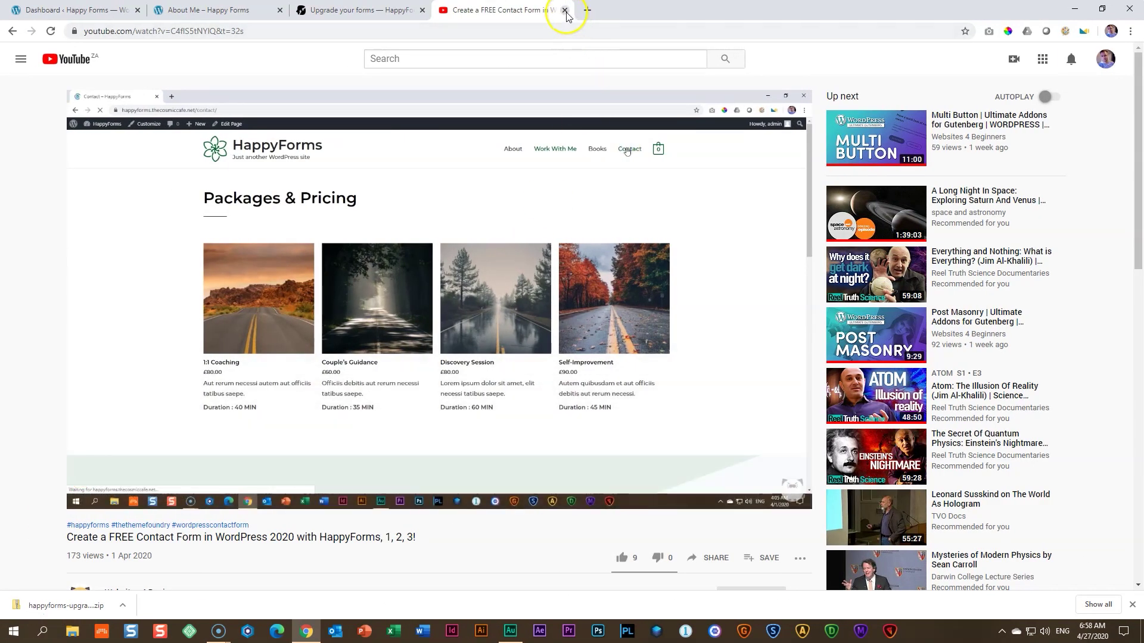
# - Close the YouTube tab and scroll through the HappyForms pricing plans
pyautogui.click(564, 11)
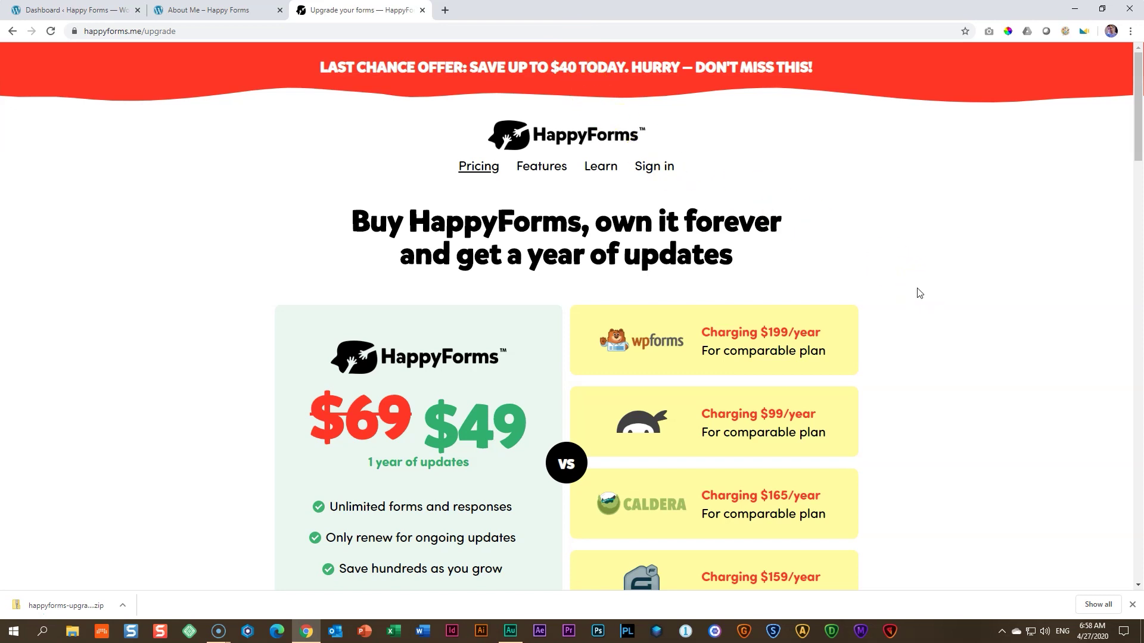
pyautogui.scroll(-12, 929, 291)
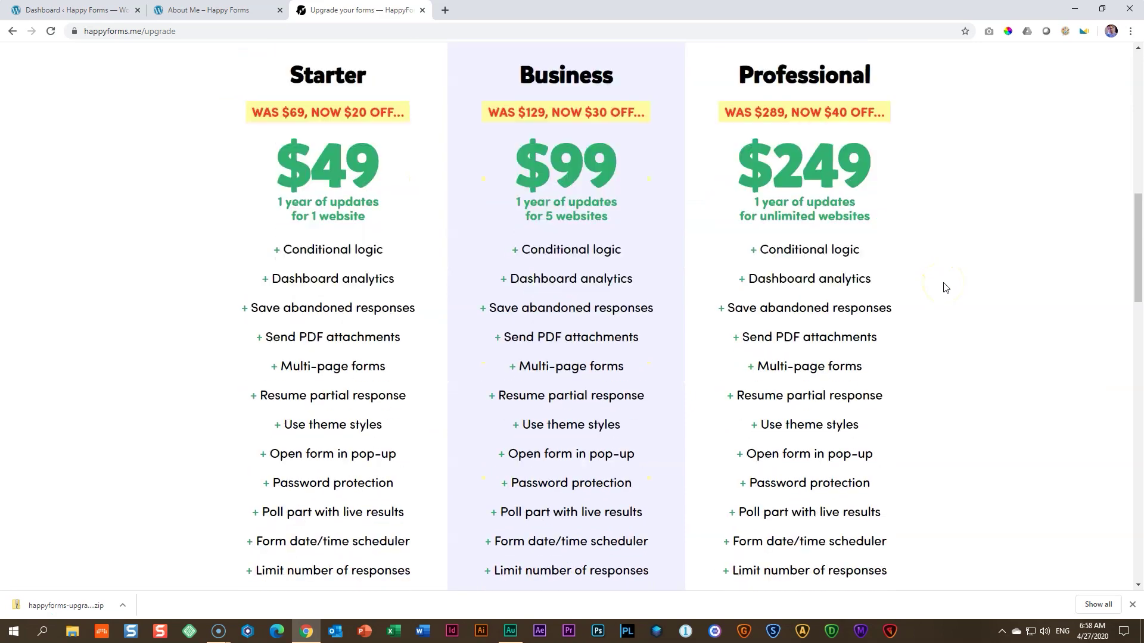
pyautogui.scroll(-13, 944, 287)
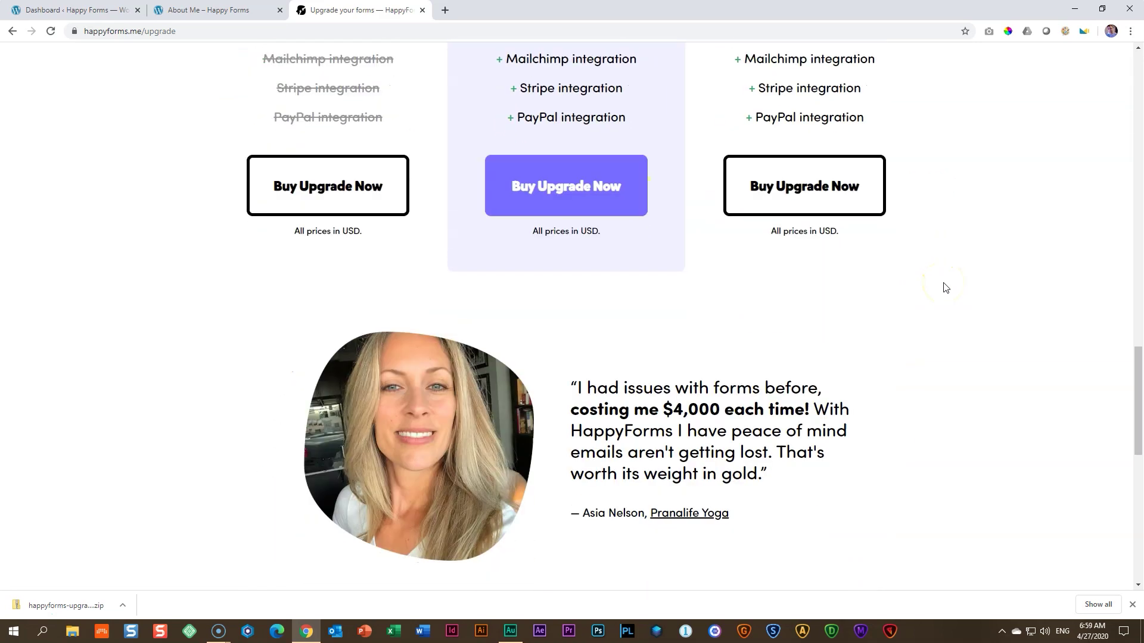
pyautogui.scroll(11, 944, 288)
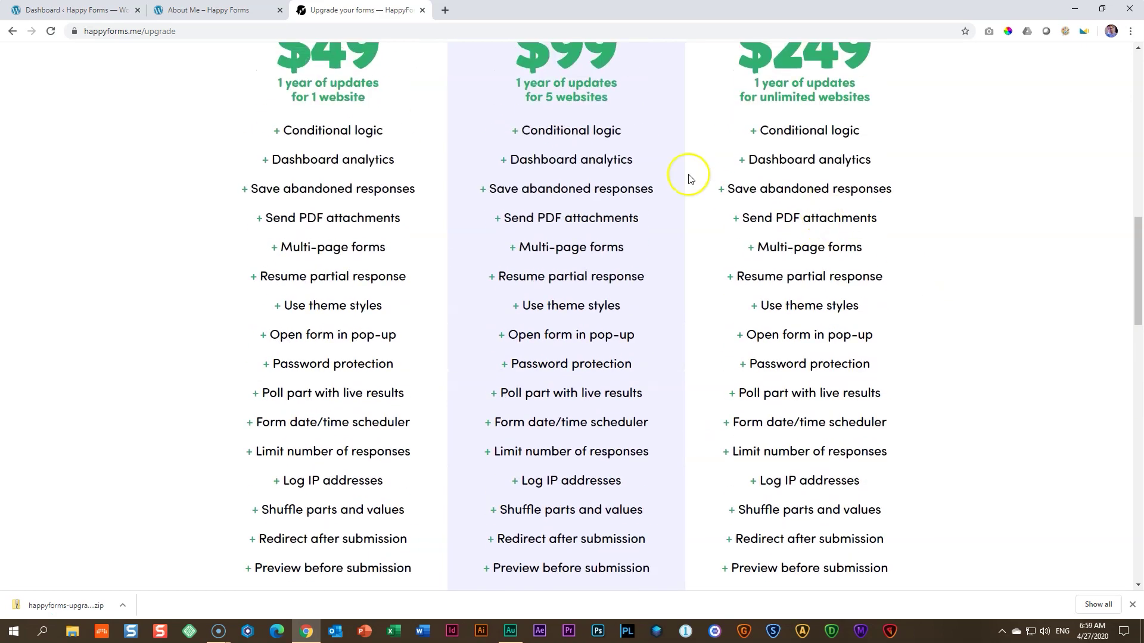
# - Highlight Conditional logic in the Business plan column, then close the upgrade page
pyautogui.moveTo(516, 129); pyautogui.dragTo(638, 131)
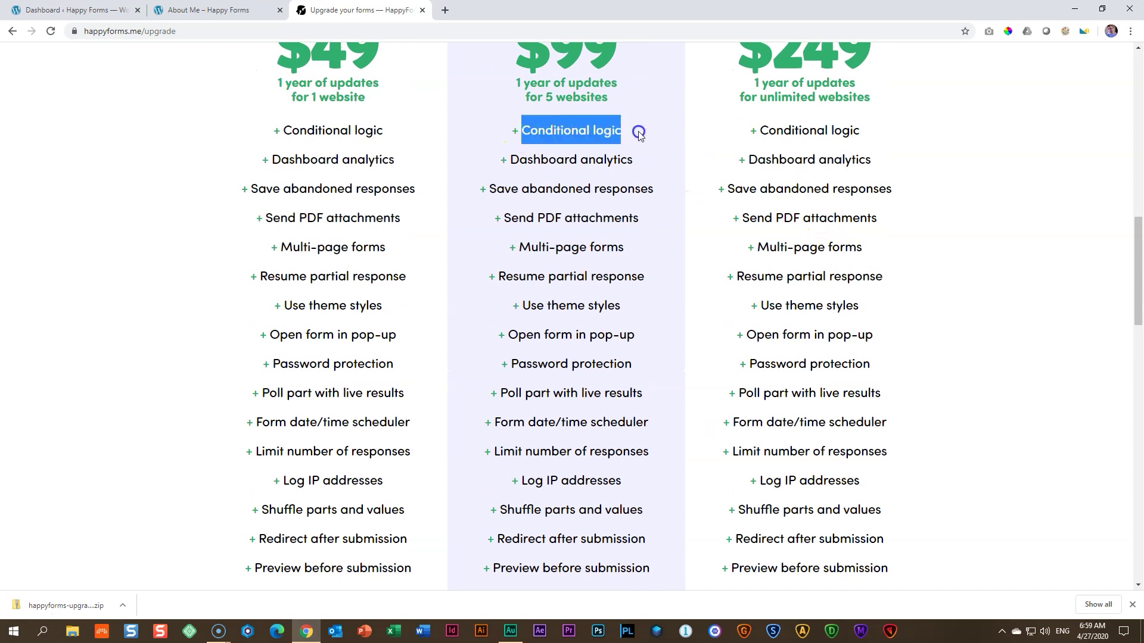
pyautogui.click(1067, 284)
pyautogui.scroll(2, 1067, 292)
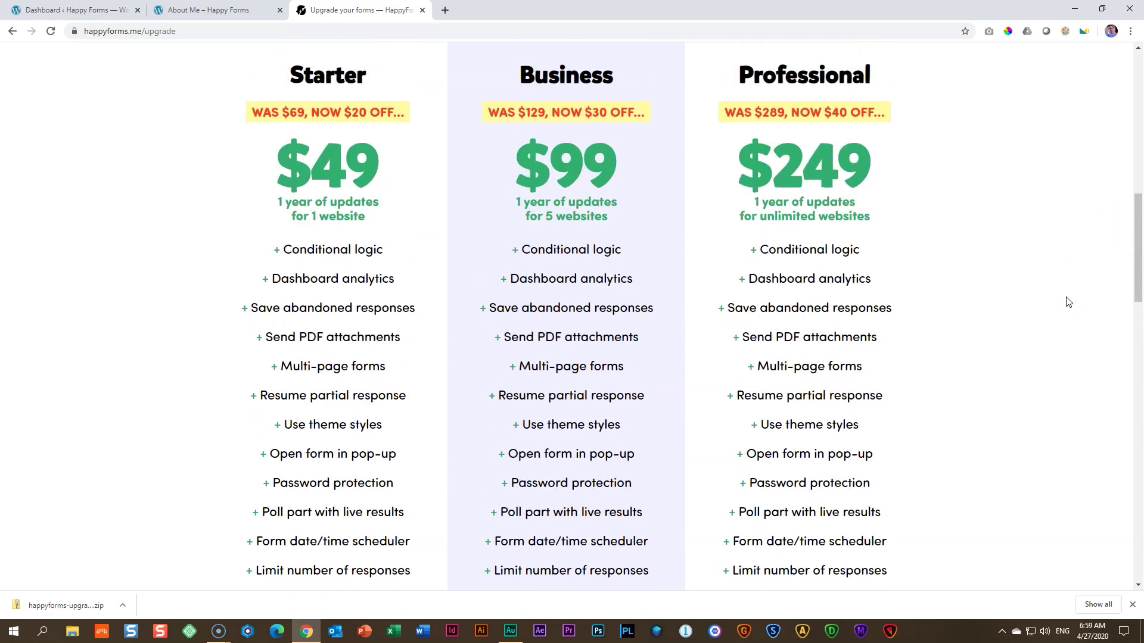
pyautogui.click(423, 11)
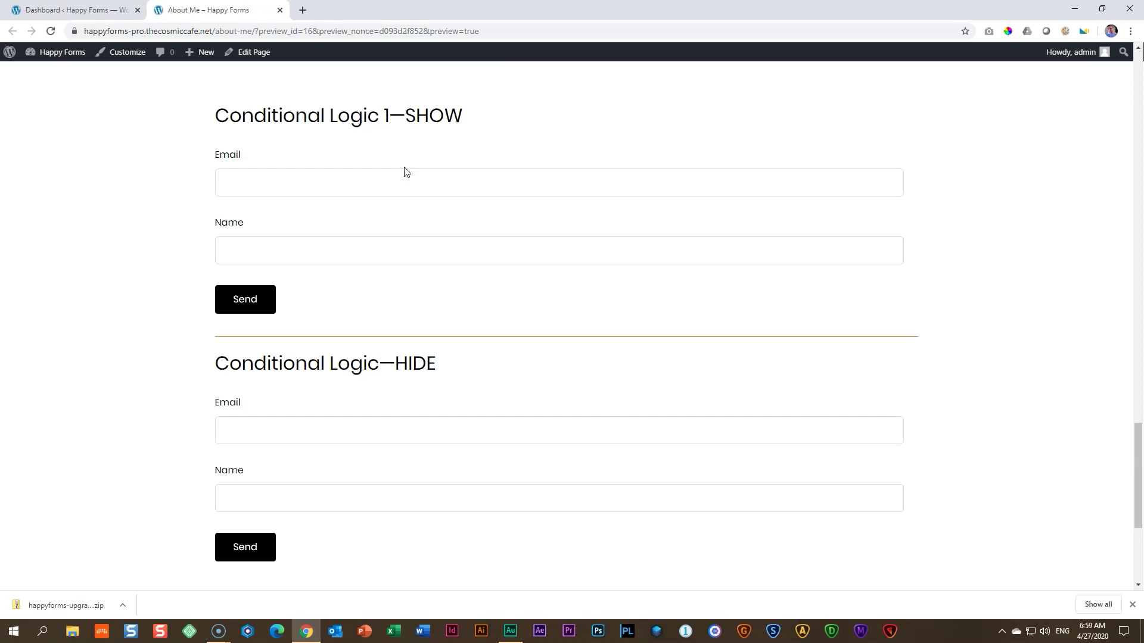
# - From the Dashboard, open HappyForms All Forms and edit 'Conditional Logic 1—SHOW'
pyautogui.click(87, 12)
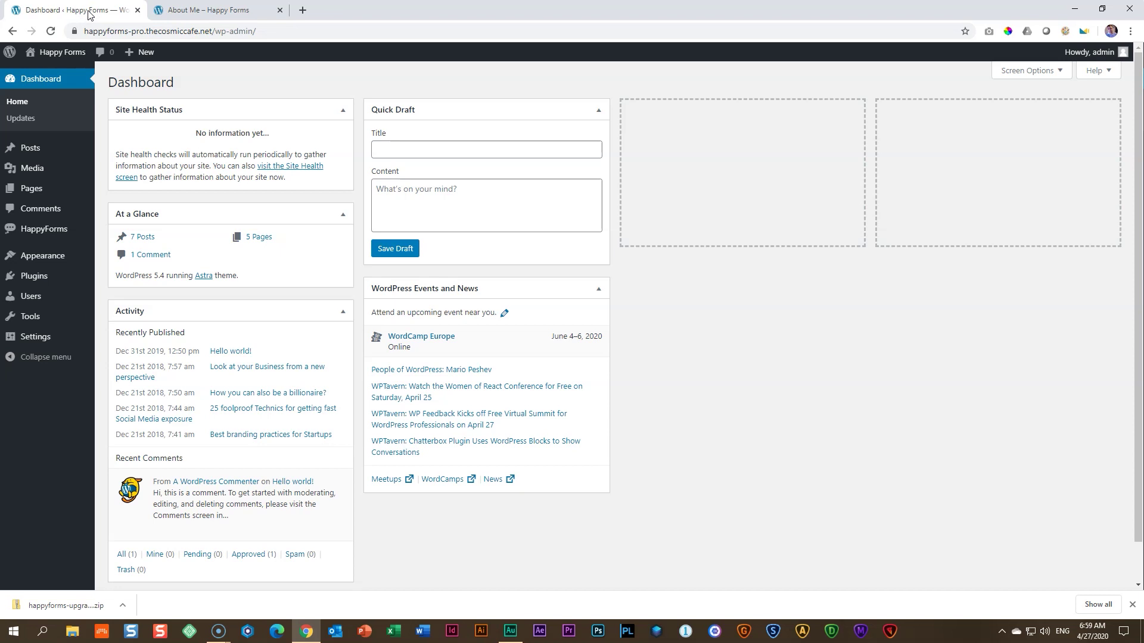
pyautogui.moveTo(43, 231)
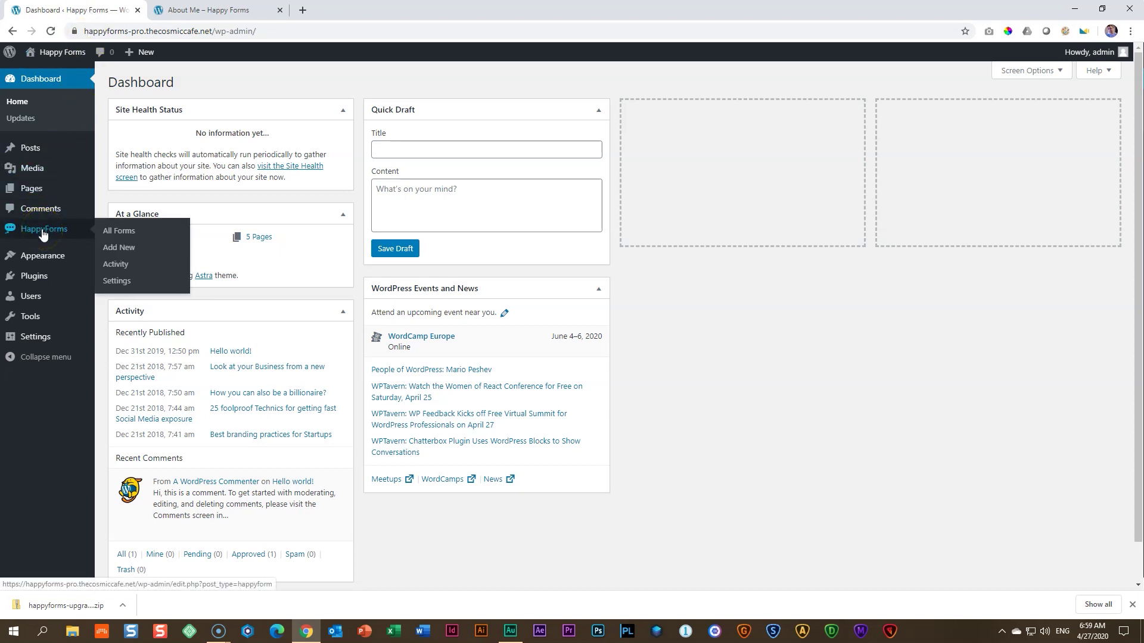
pyautogui.click(113, 231)
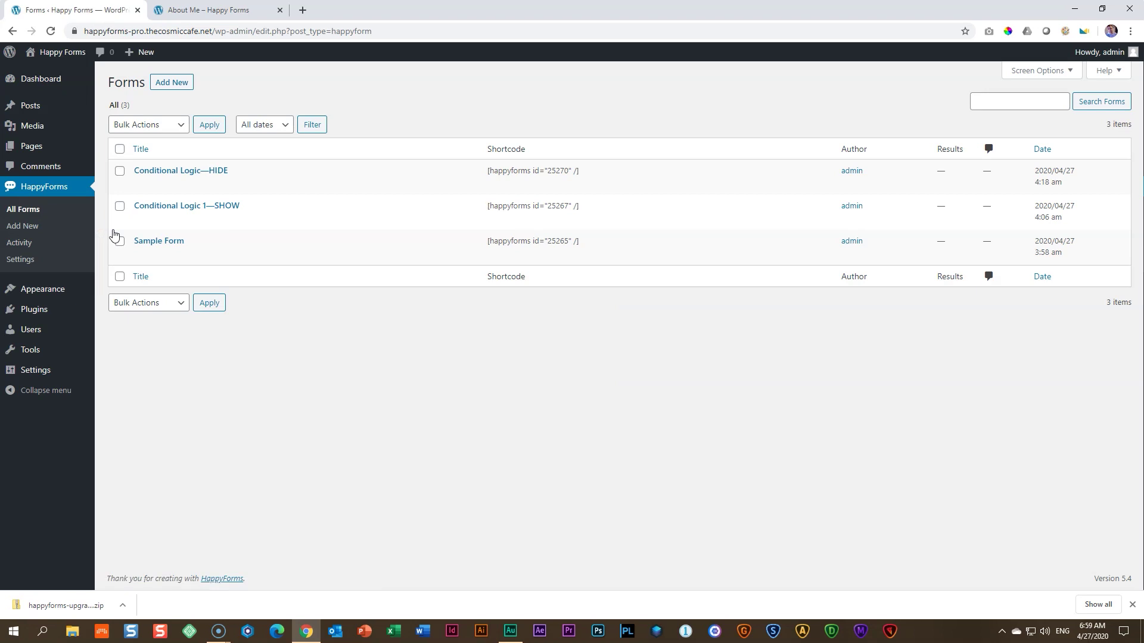
pyautogui.moveTo(145, 213)
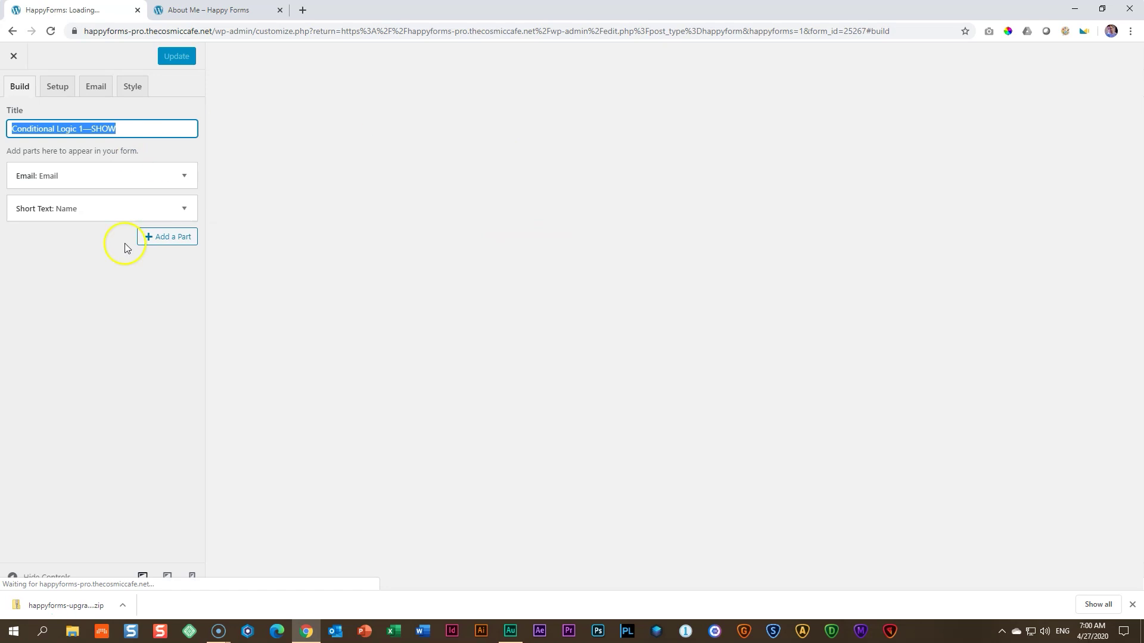
# - Compare the About Me page preview, then return to the SHOW form builder
pyautogui.click(234, 11)
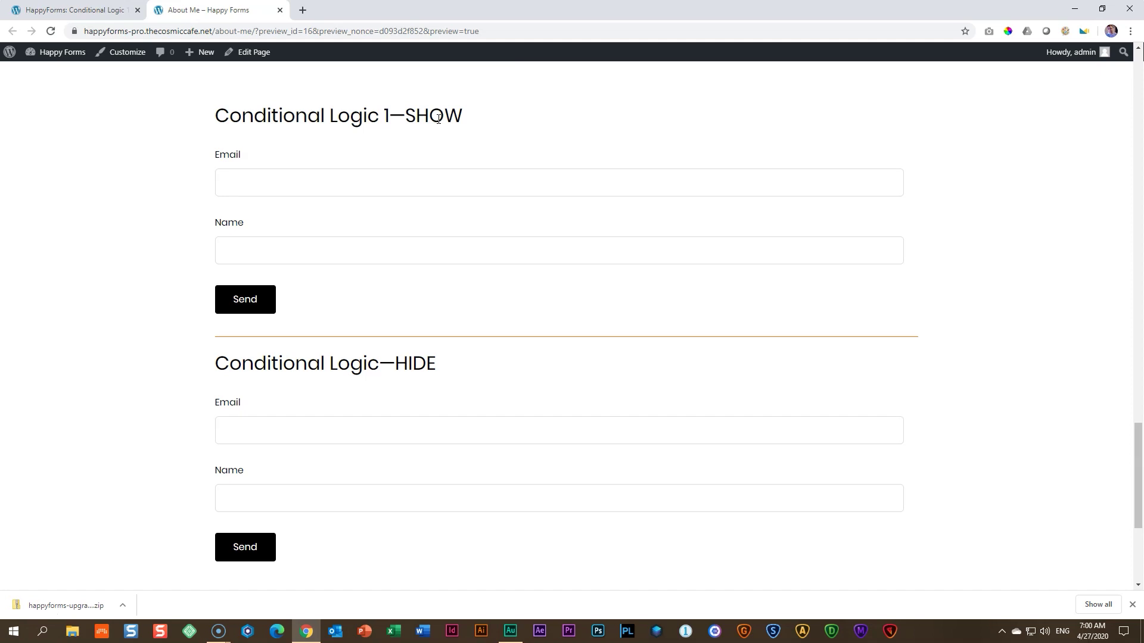
pyautogui.click(72, 9)
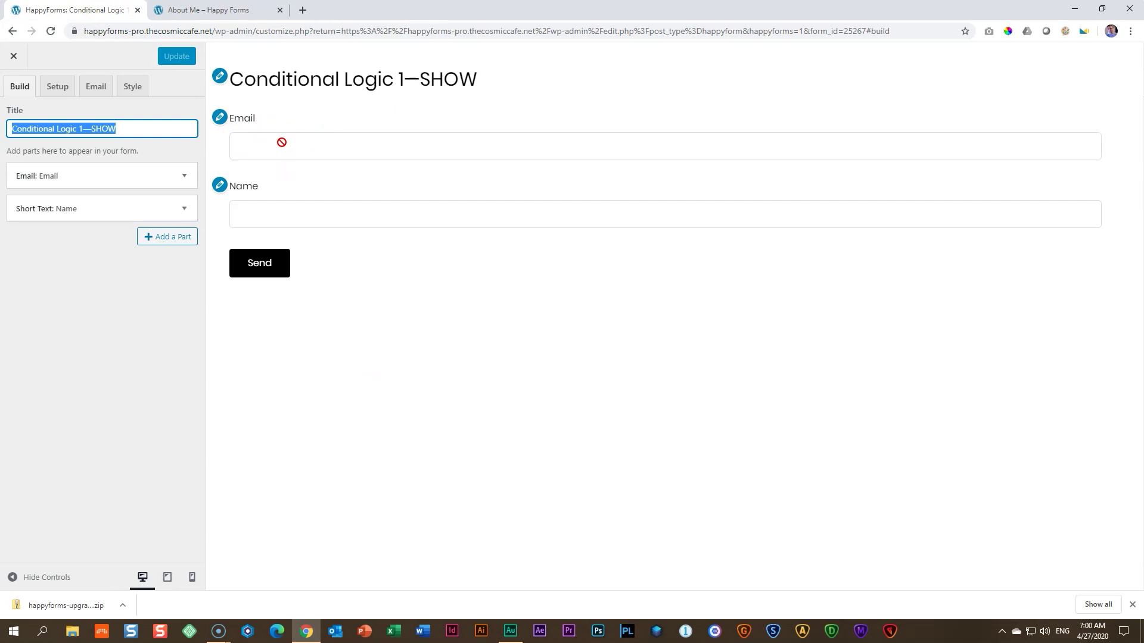
pyautogui.click(266, 209)
# - Add a Single Choice part labelled 'Are you coming to the wedding?'
pyautogui.click(168, 236)
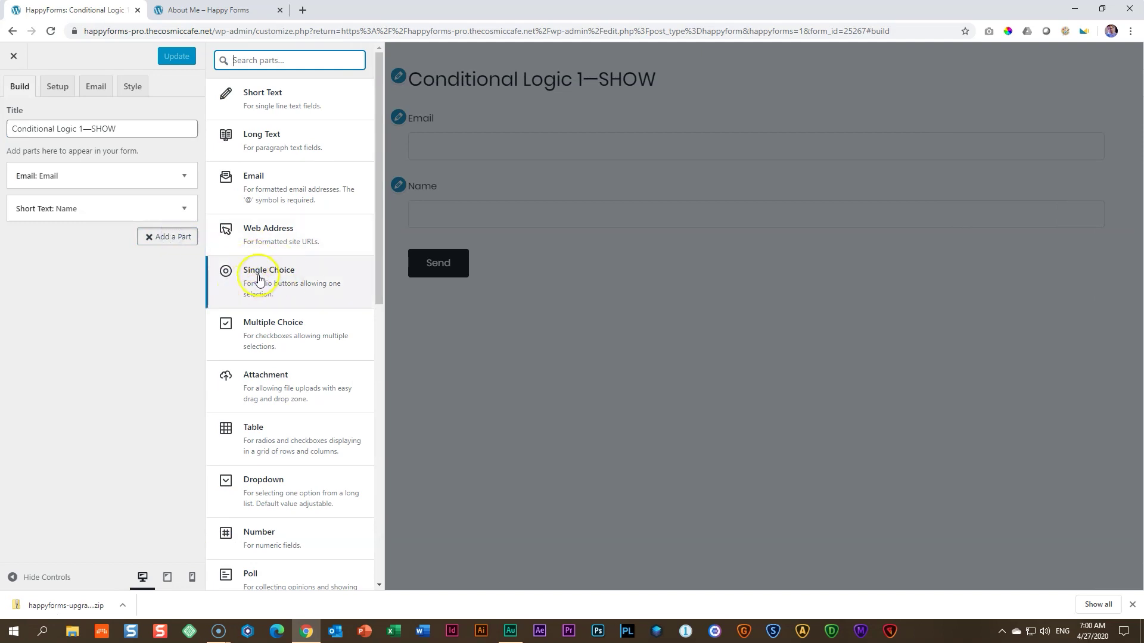
pyautogui.click(278, 343)
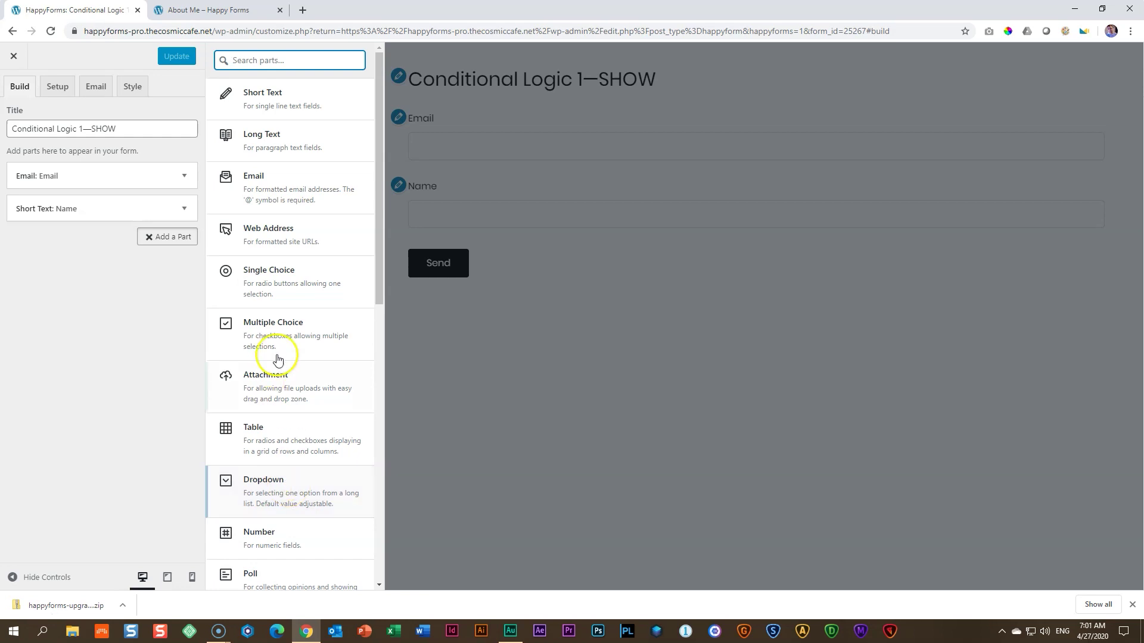
pyautogui.click(303, 275)
pyautogui.doubleClick(103, 283)
pyautogui.write('Are you coming to the wedding?')
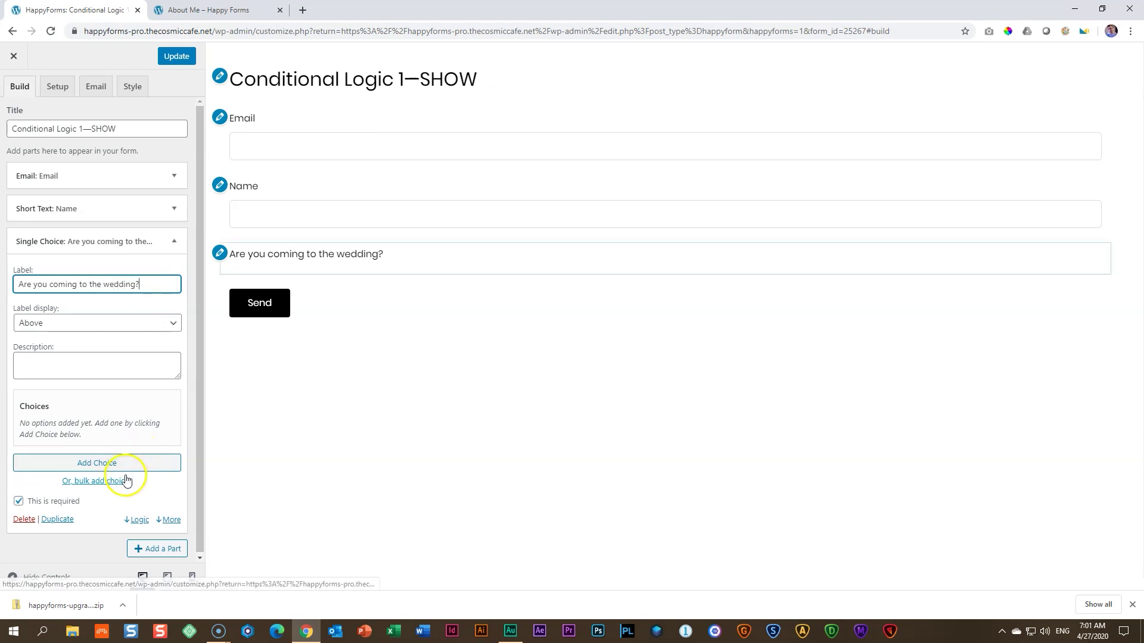
# - Give the question the answer options Yes and No
pyautogui.click(127, 464)
pyautogui.write('Yes')
pyautogui.click(120, 483)
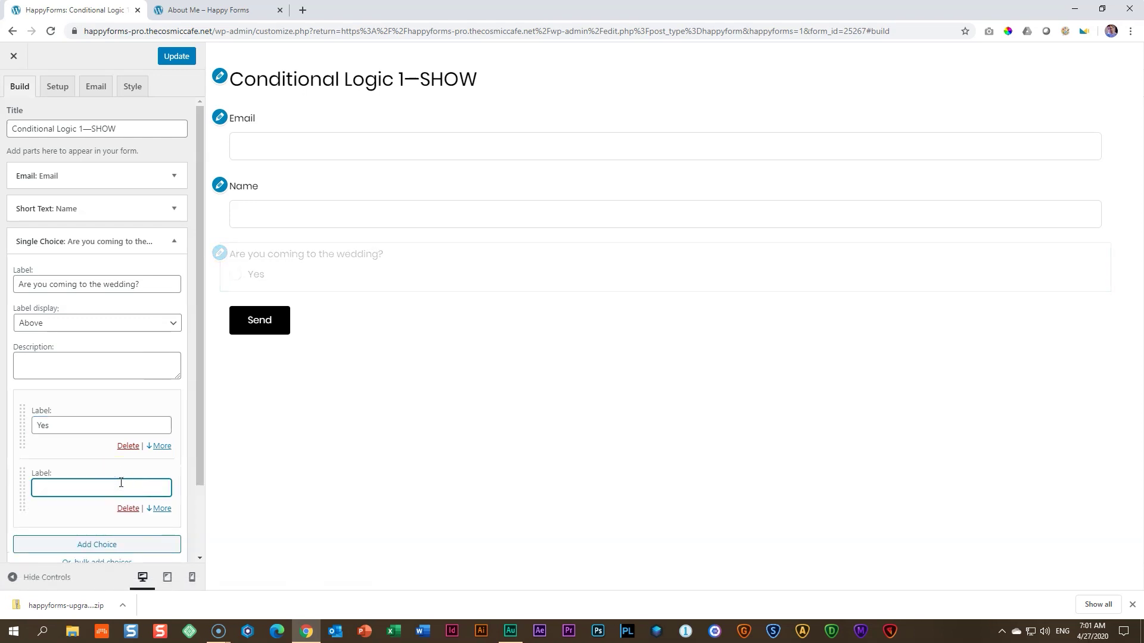
pyautogui.write('No')
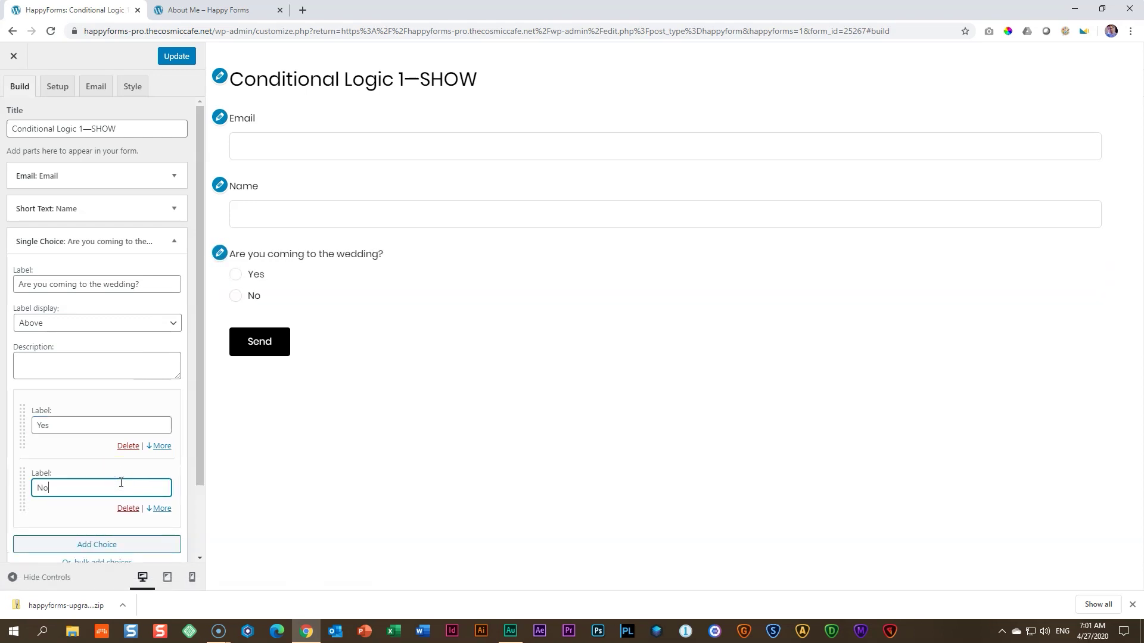
pyautogui.scroll(-2, 120, 468)
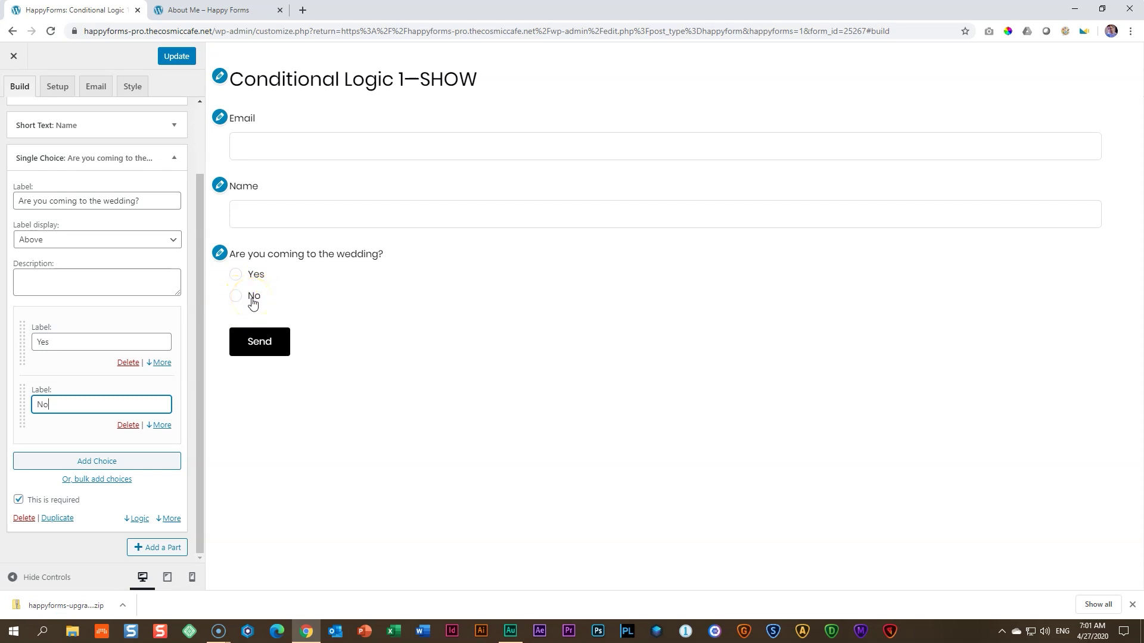
# - Add a Number part labelled 'How many people will be attending?'
pyautogui.click(162, 548)
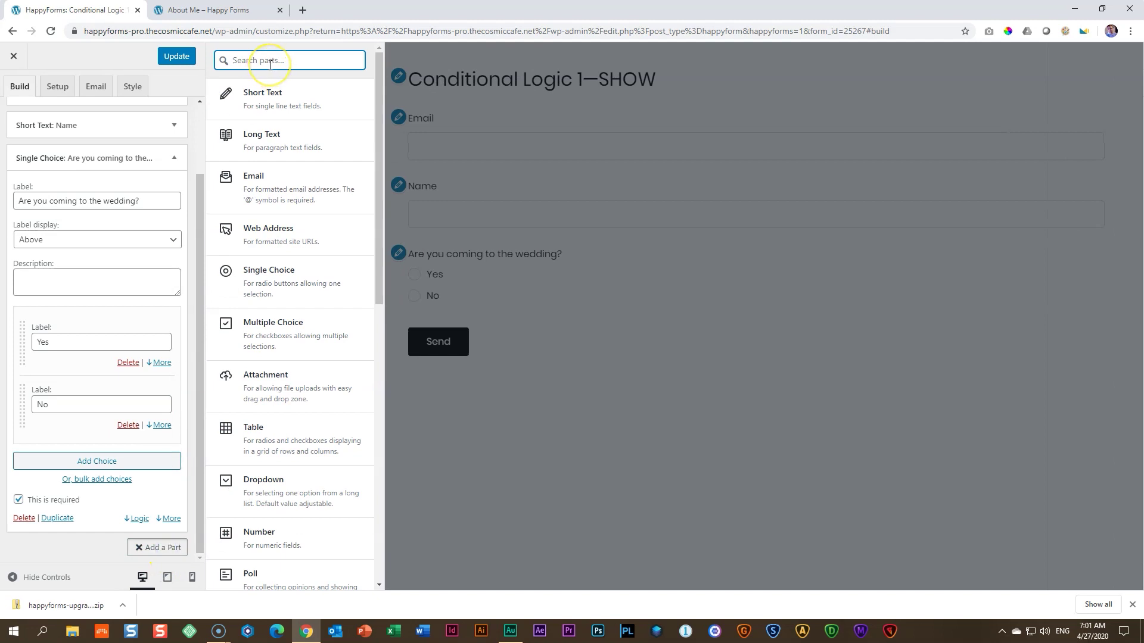
pyautogui.write('num')
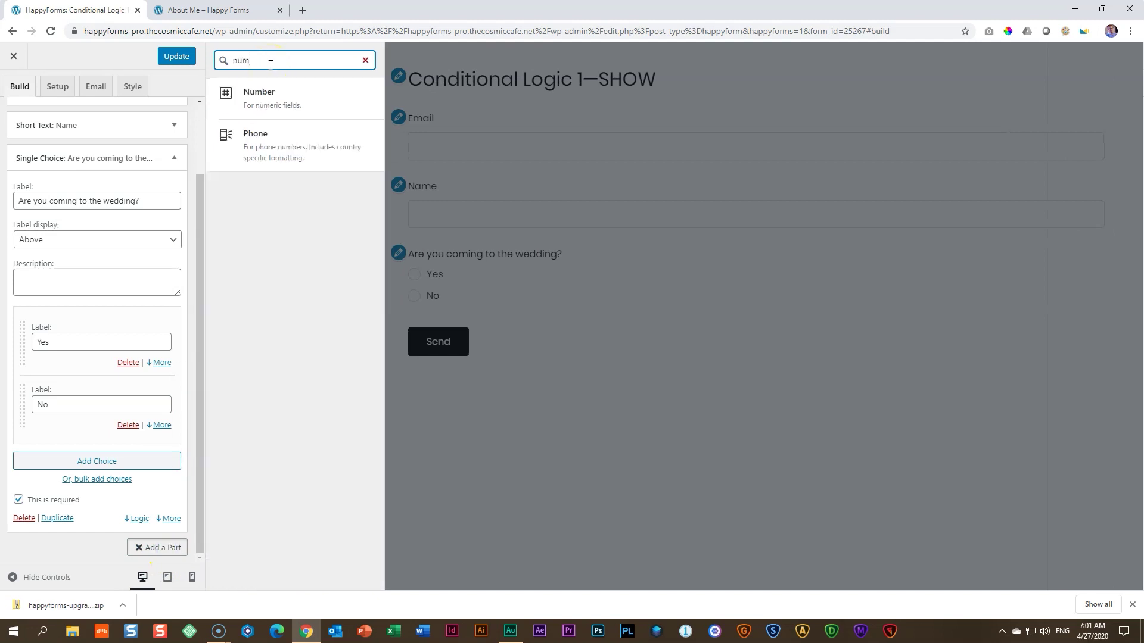
pyautogui.click(275, 93)
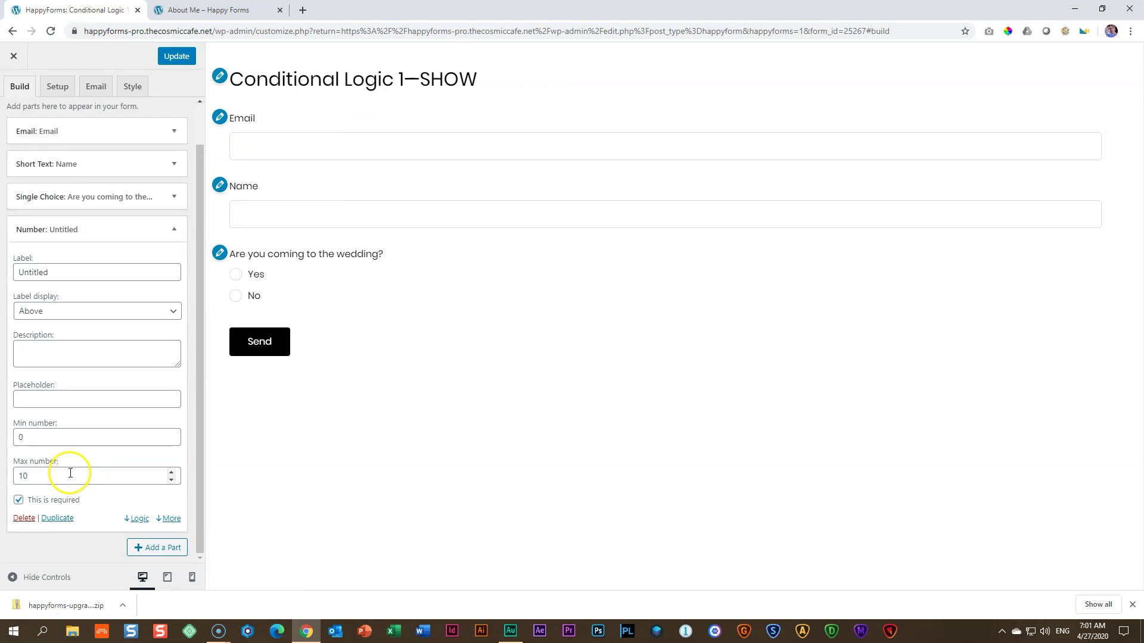
pyautogui.doubleClick(34, 272)
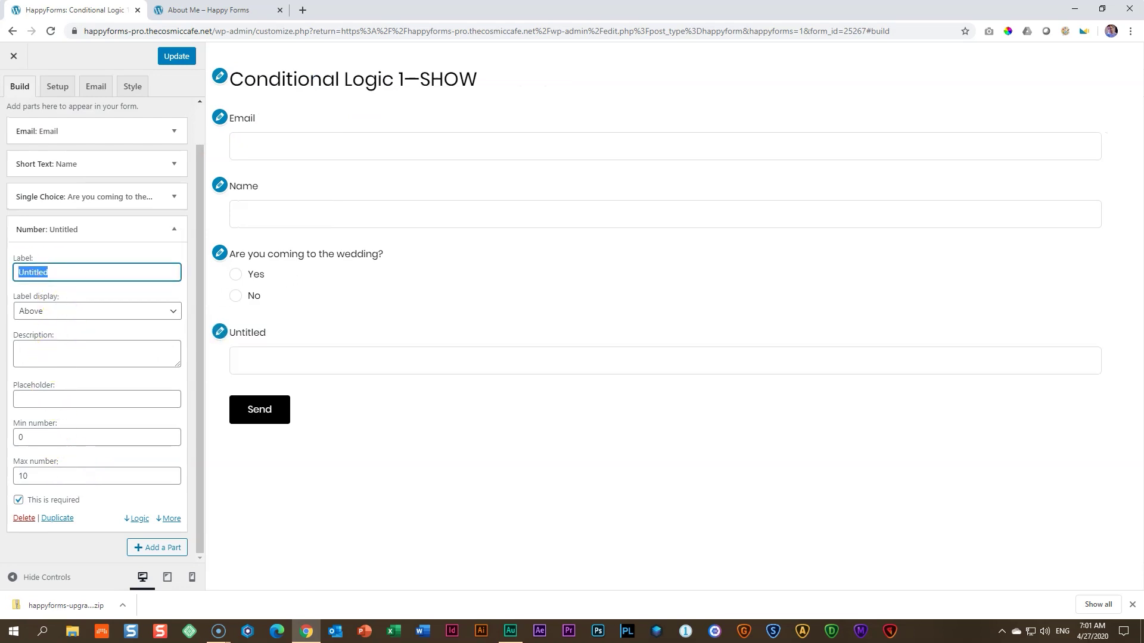
pyautogui.write('How many people will be attending?')
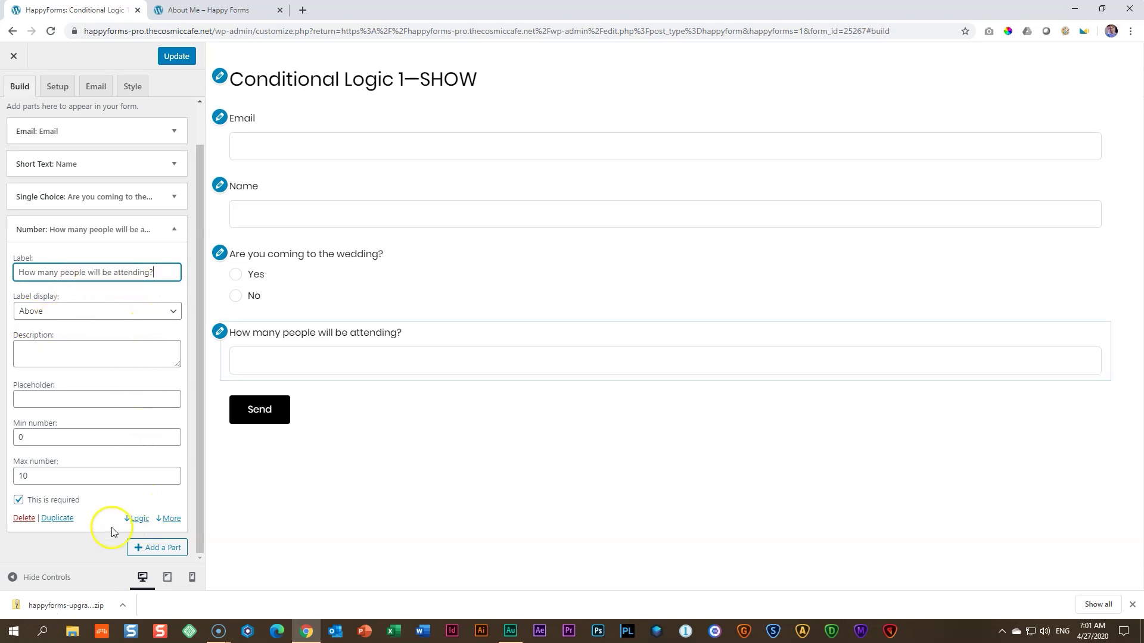
# - Set its logic to Show only when 'Are you coming to the wedding?' is Yes
pyautogui.click(141, 519)
pyautogui.moveTo(199, 412); pyautogui.dragTo(195, 488)
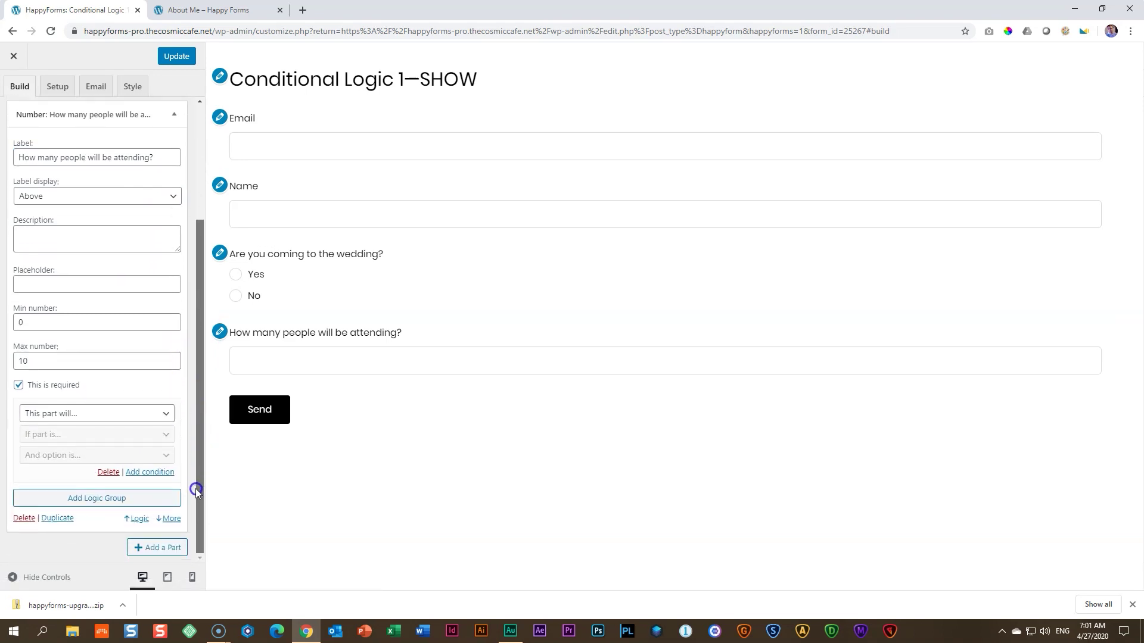
pyautogui.click(85, 417)
pyautogui.click(34, 441)
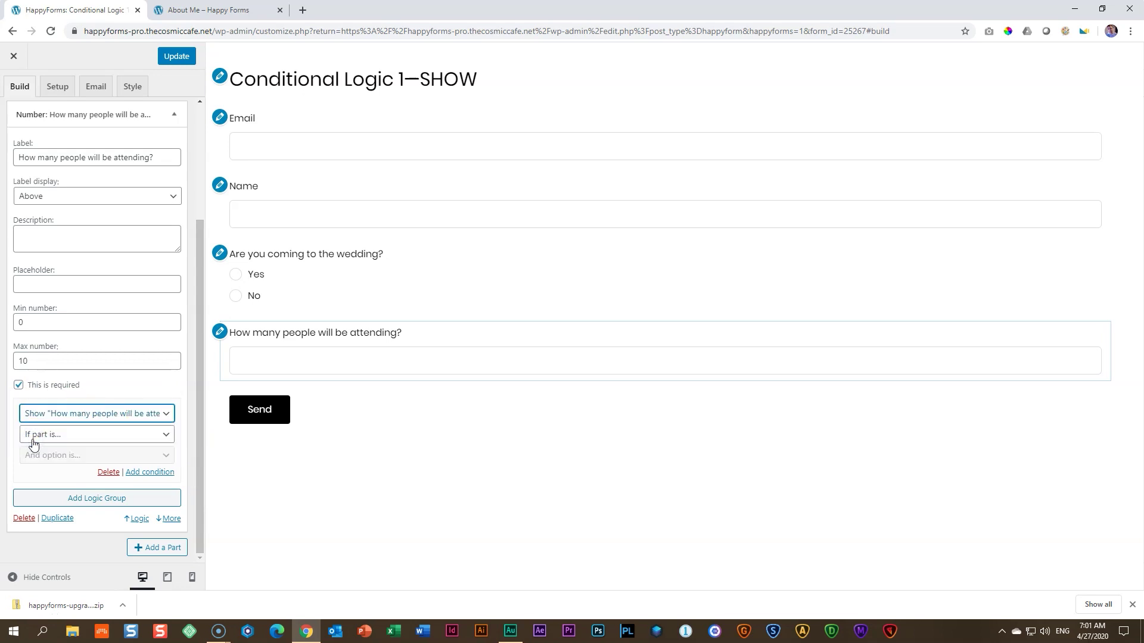
pyautogui.click(37, 440)
pyautogui.click(37, 441)
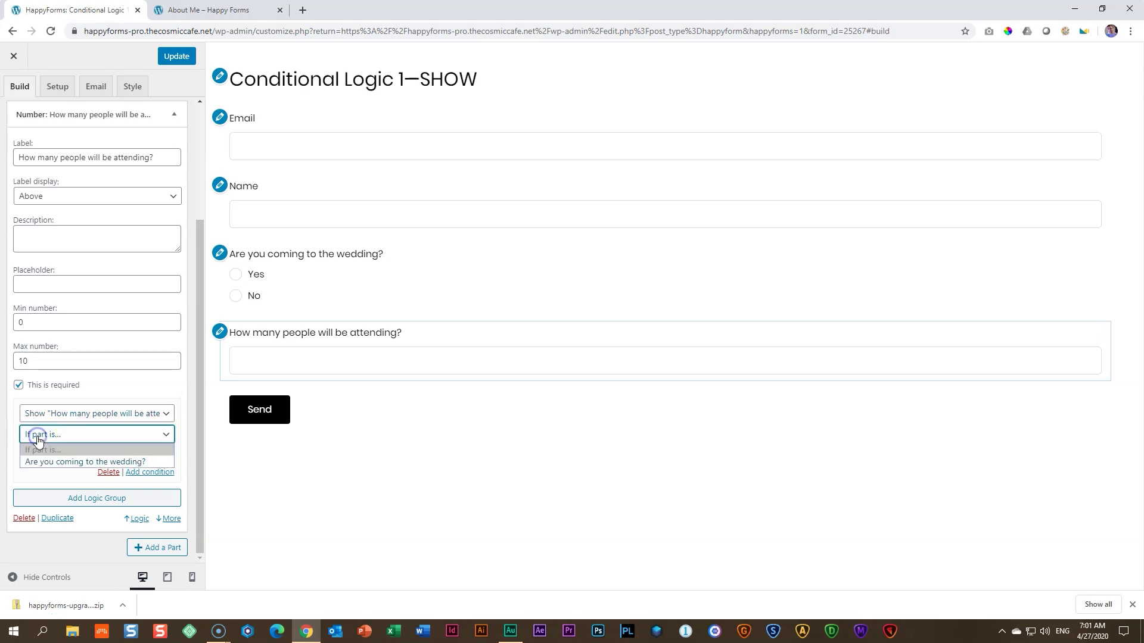
pyautogui.click(127, 463)
pyautogui.click(49, 458)
pyautogui.click(40, 479)
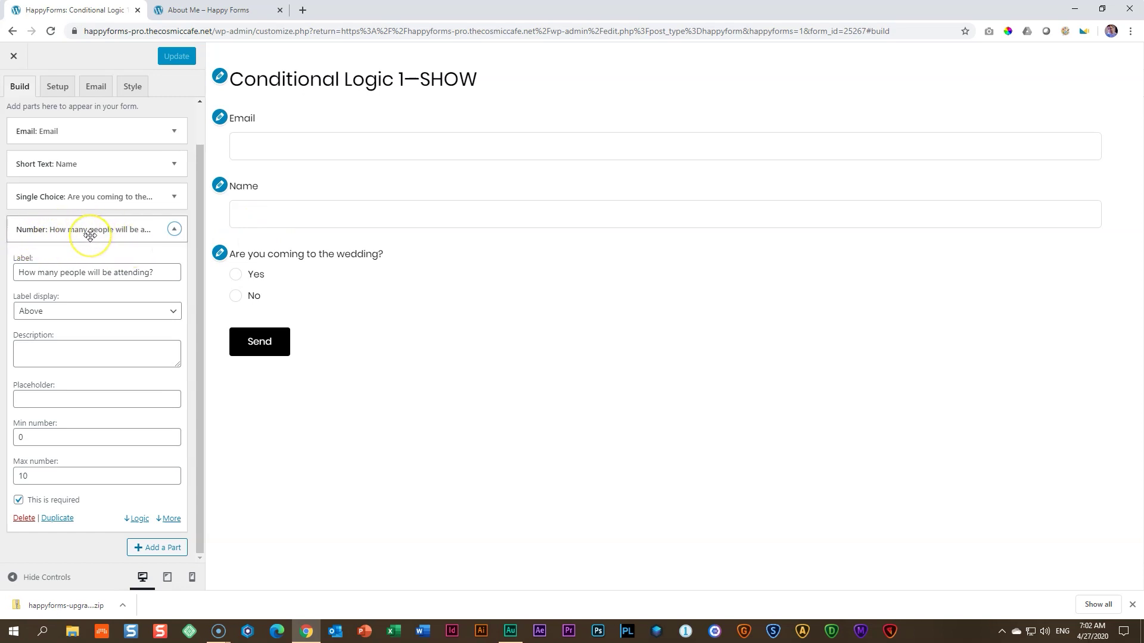
# - Test the builder preview: Yes reveals the attendance question, No hides it
pyautogui.click(138, 518)
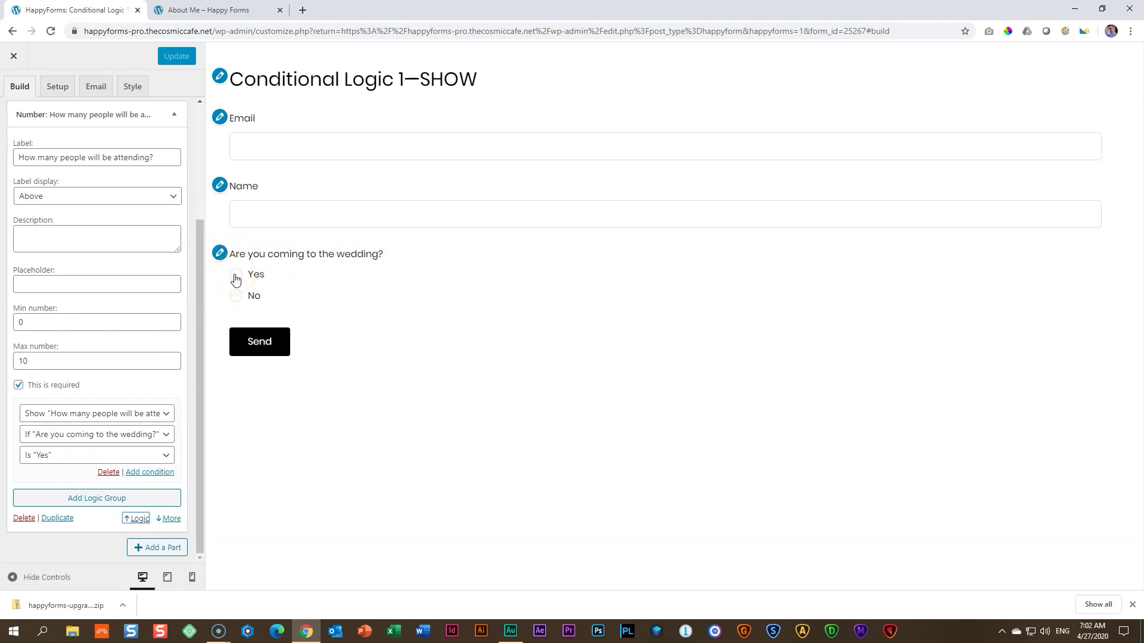
pyautogui.click(235, 276)
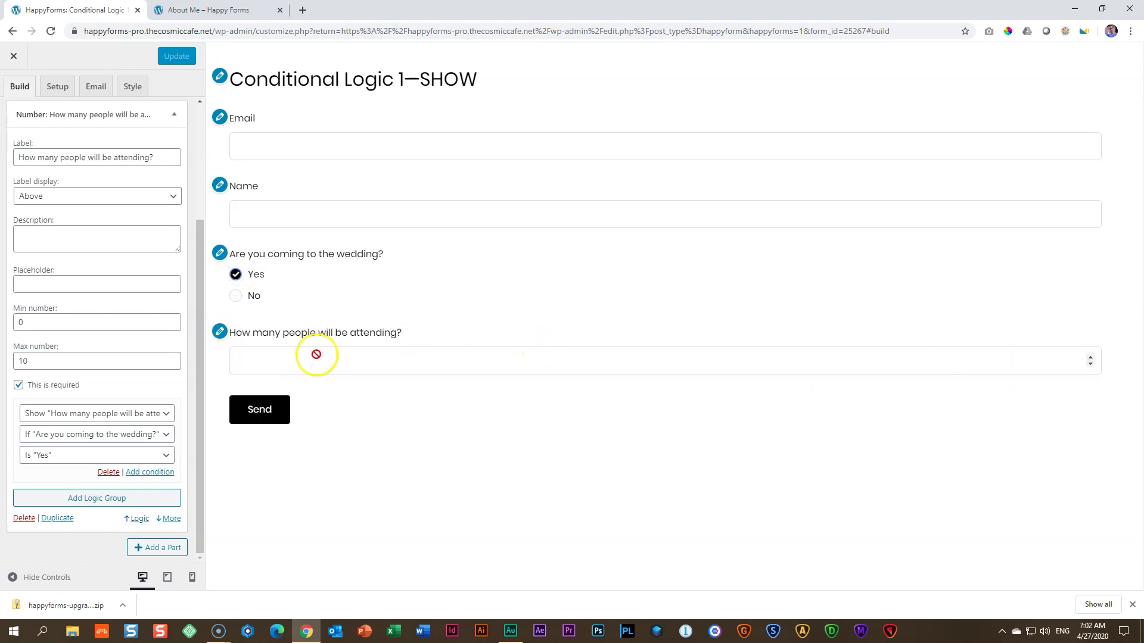
pyautogui.click(236, 297)
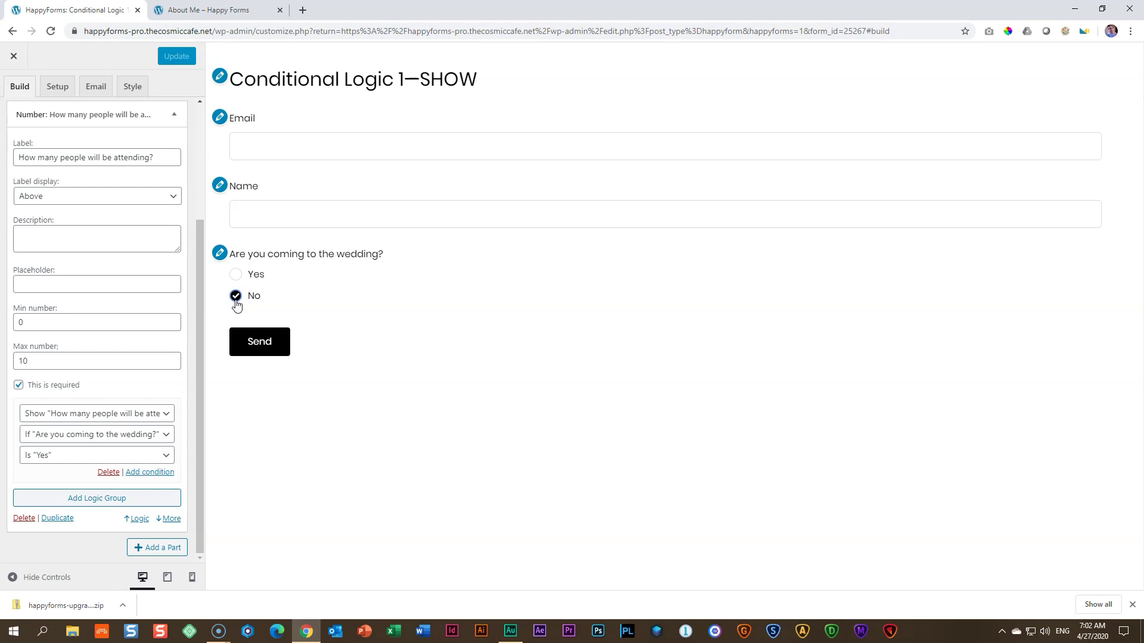
# - Reload the About Me page, answer Yes with 2 attendees, then switch to No
pyautogui.click(224, 9)
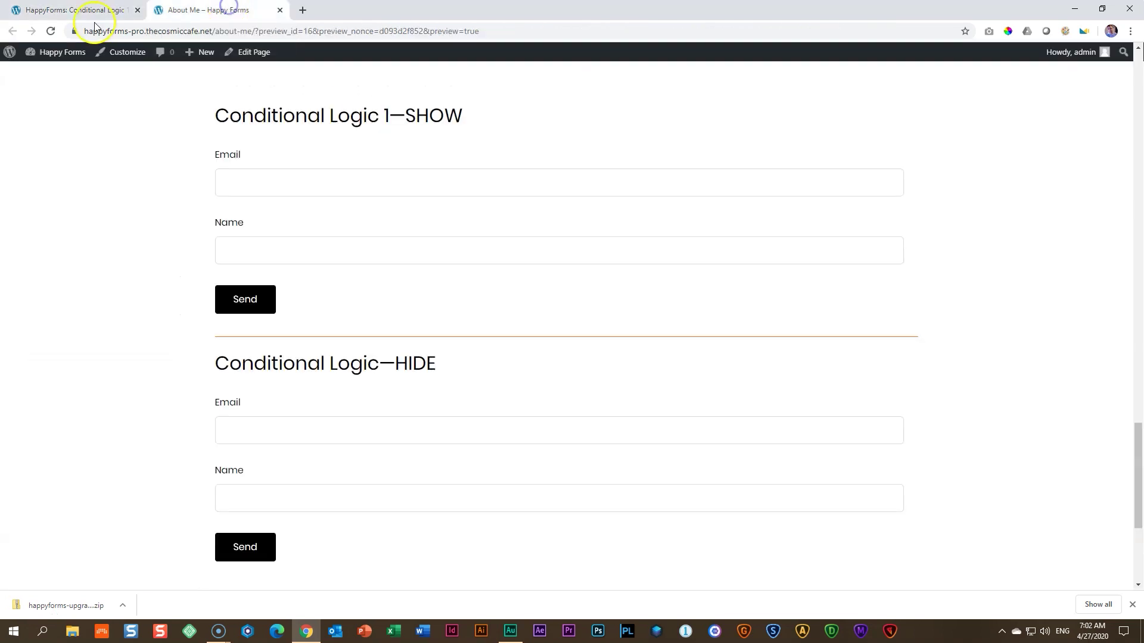
pyautogui.click(50, 31)
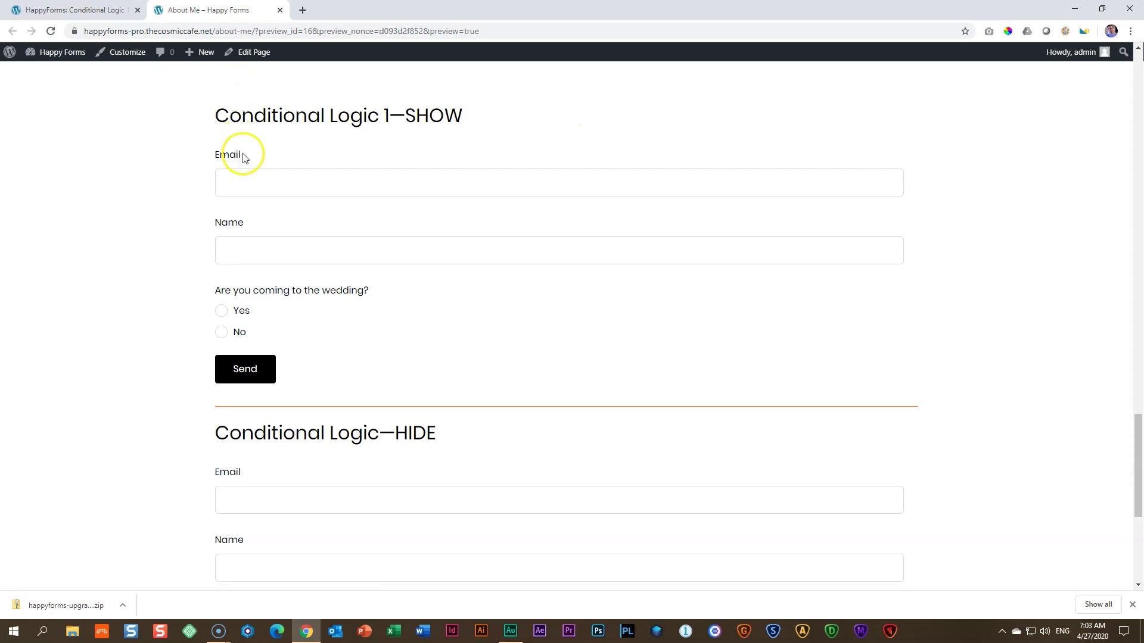
pyautogui.click(220, 311)
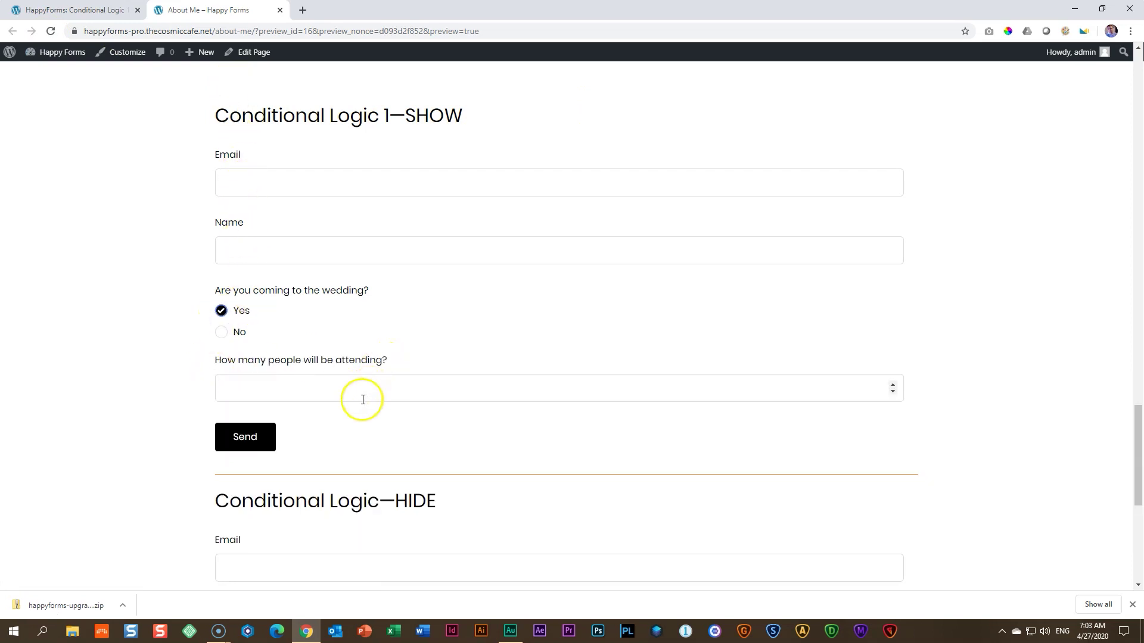
pyautogui.click(893, 385)
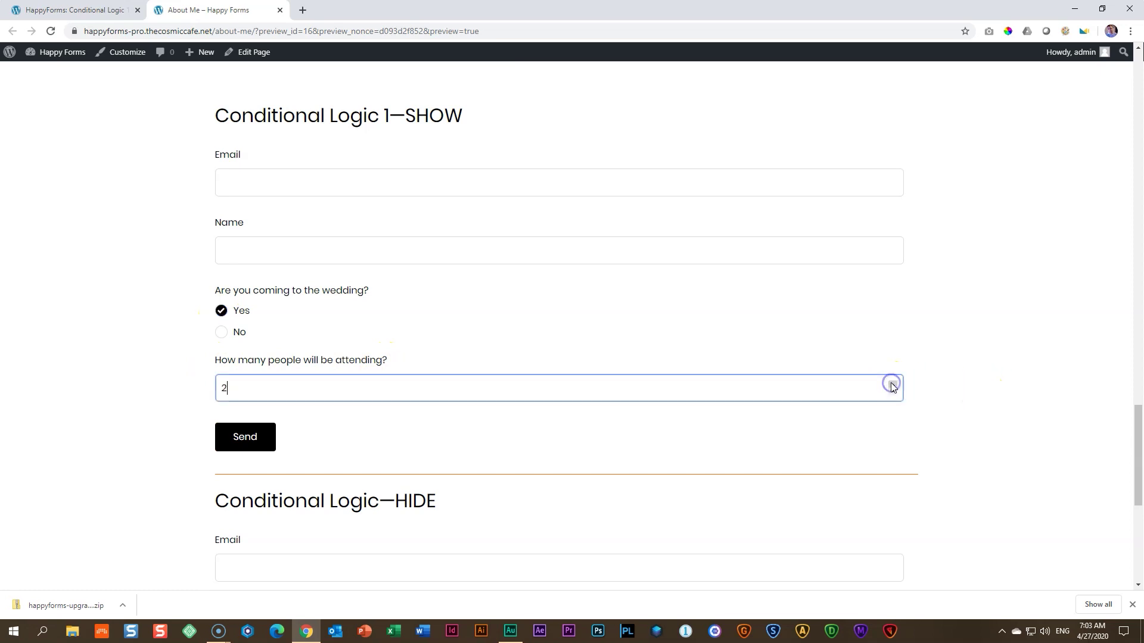
pyautogui.click(222, 335)
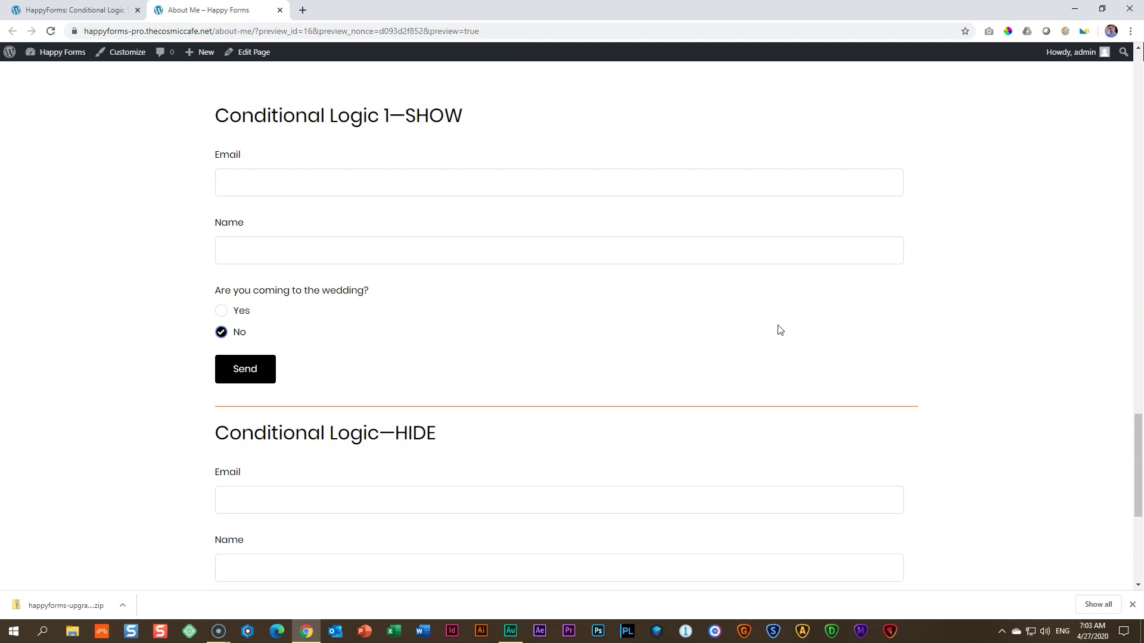
# - Add a Single Choice part with the options email, phone and Whatsapp
pyautogui.click(87, 9)
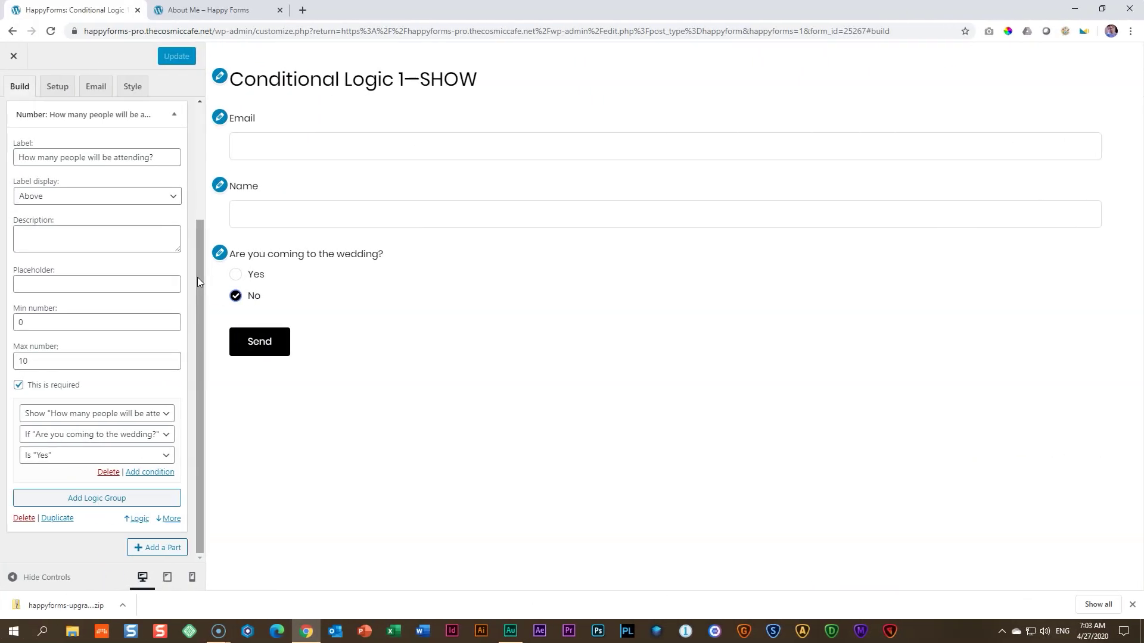
pyautogui.click(158, 548)
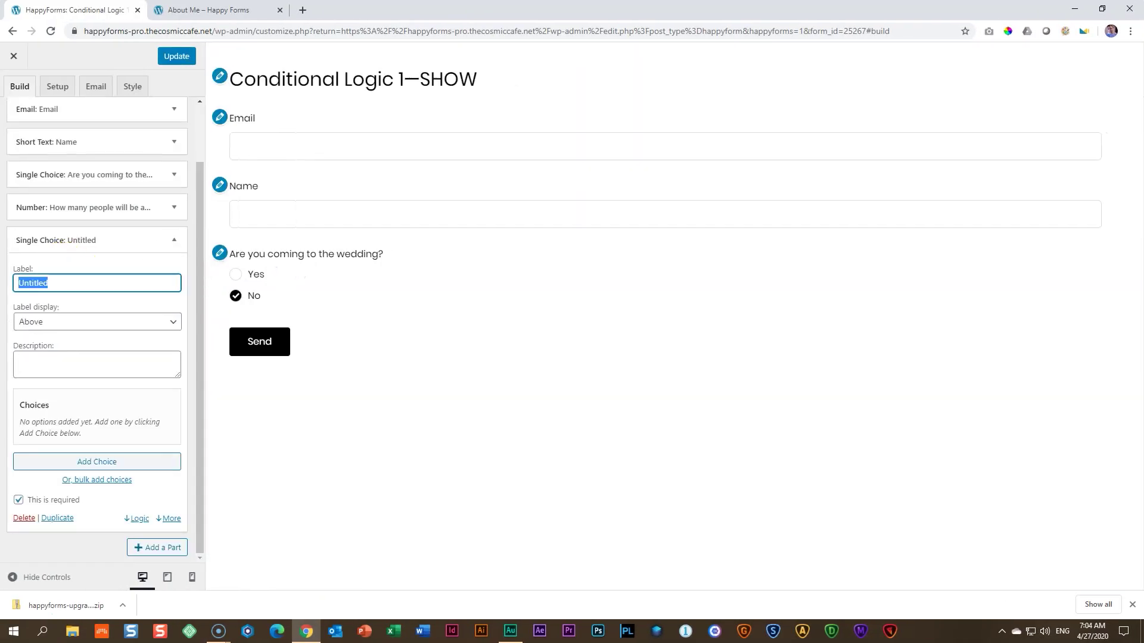
pyautogui.write('How can I reach you?')
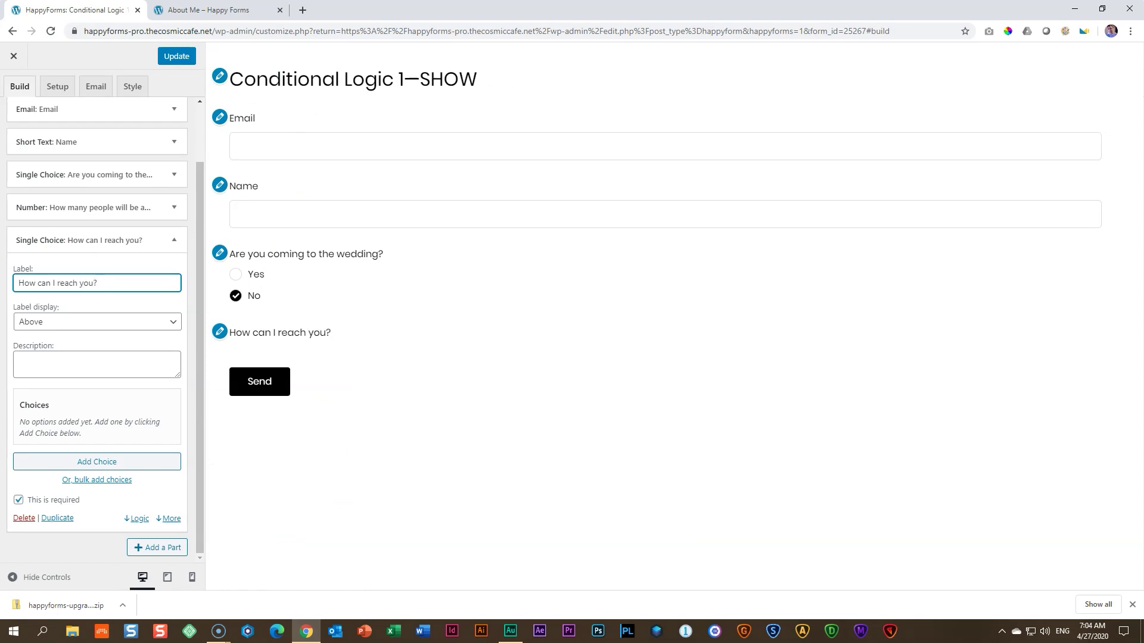
pyautogui.click(123, 469)
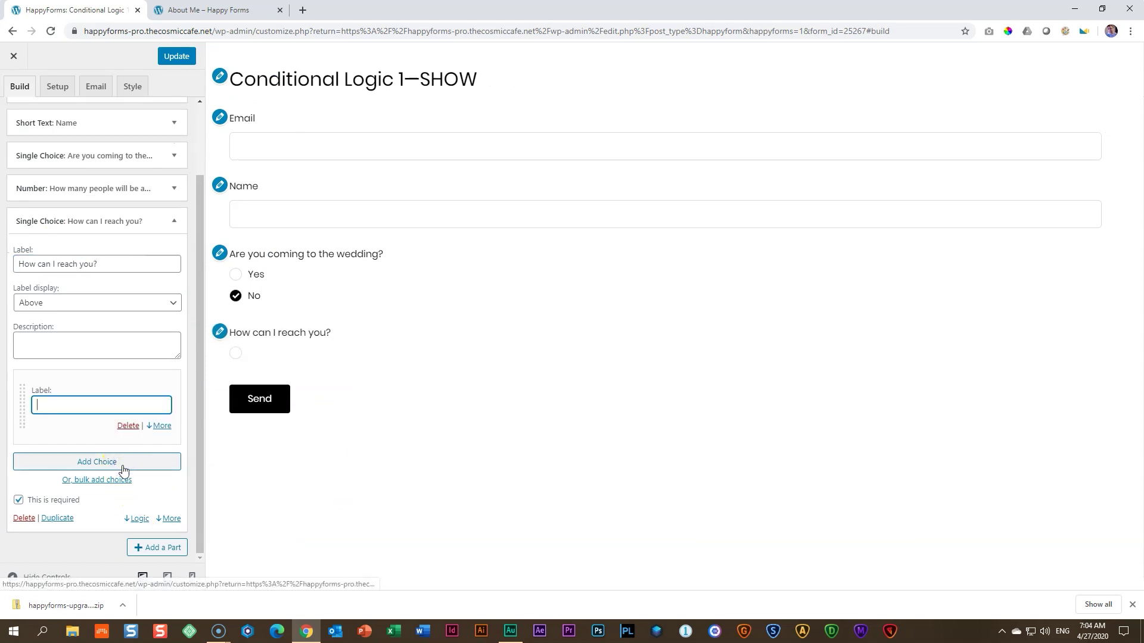
pyautogui.write('email')
pyautogui.click(123, 469)
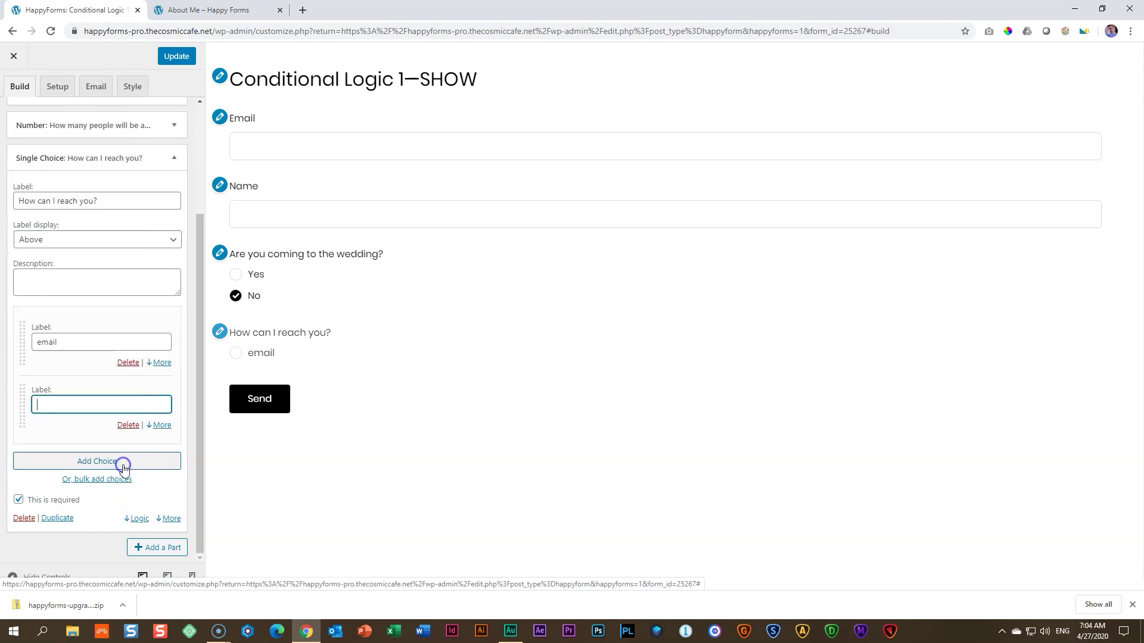
pyautogui.write('phone')
pyautogui.click(123, 469)
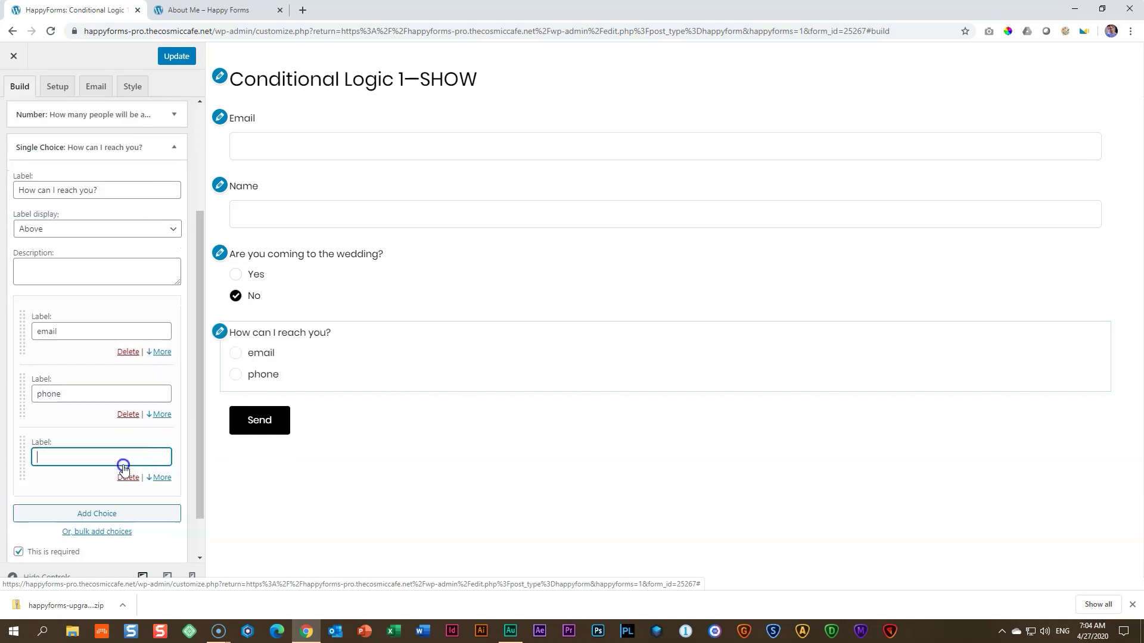
pyautogui.write('Whatsa')
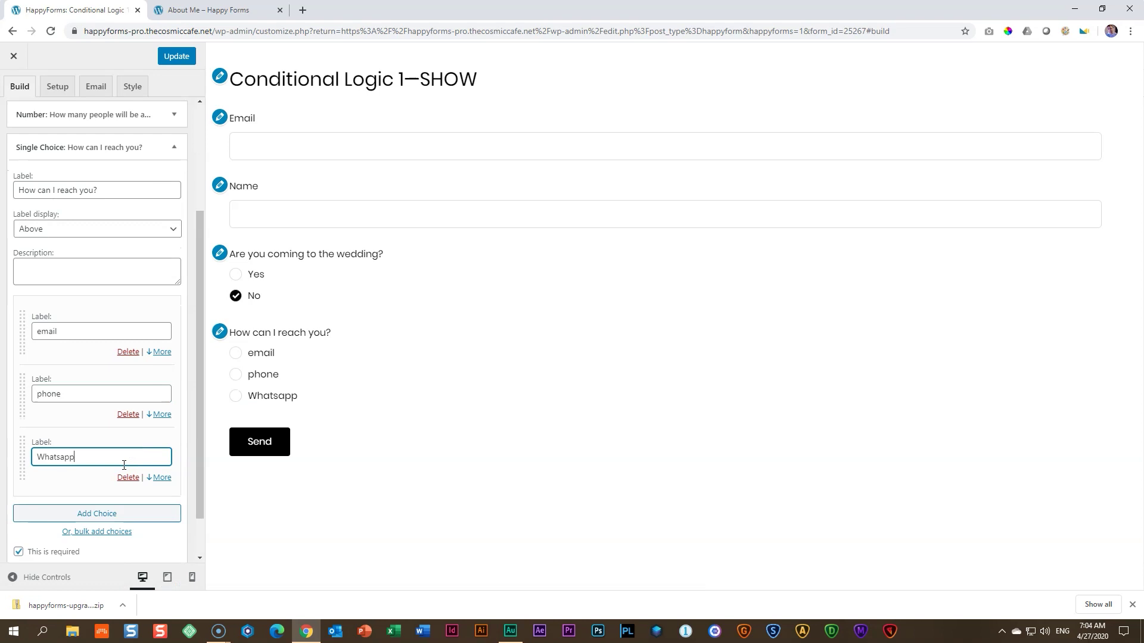
pyautogui.write('pp')
# - Label the new question 'Preferred Contact Method'
pyautogui.moveTo(119, 191); pyautogui.dragTo(18, 190)
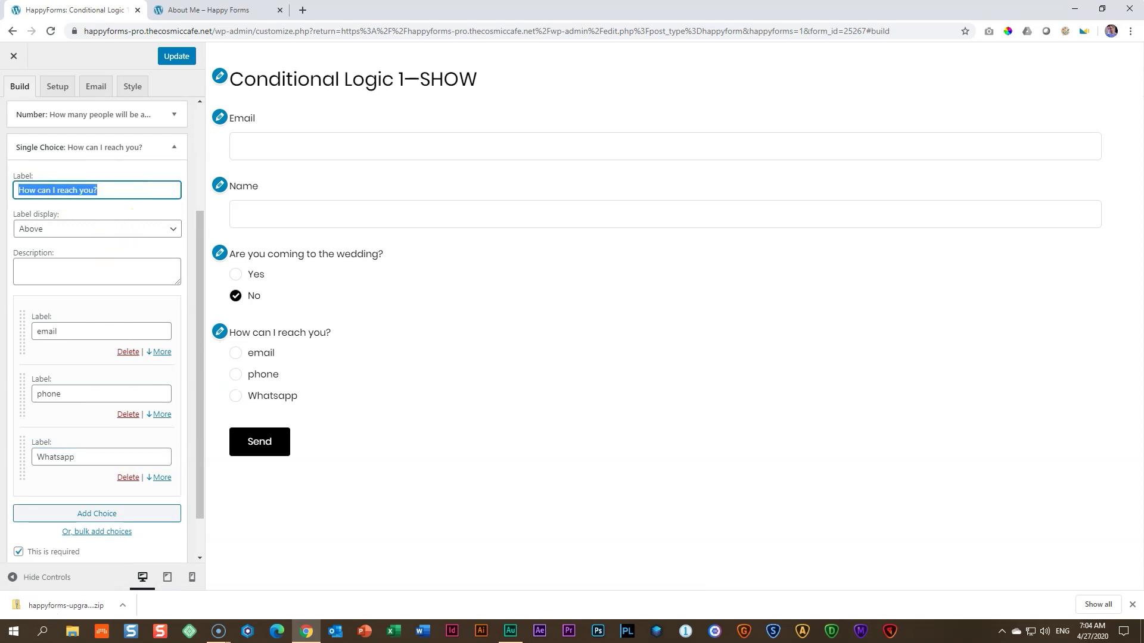
pyautogui.write('P')
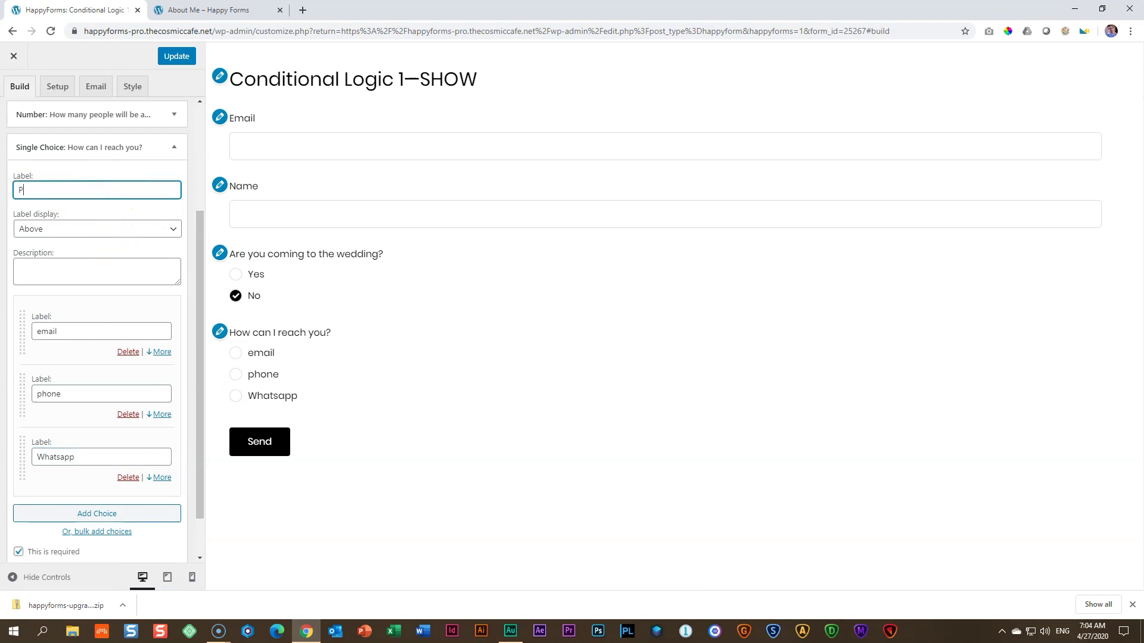
pyautogui.write('referred Contact Method')
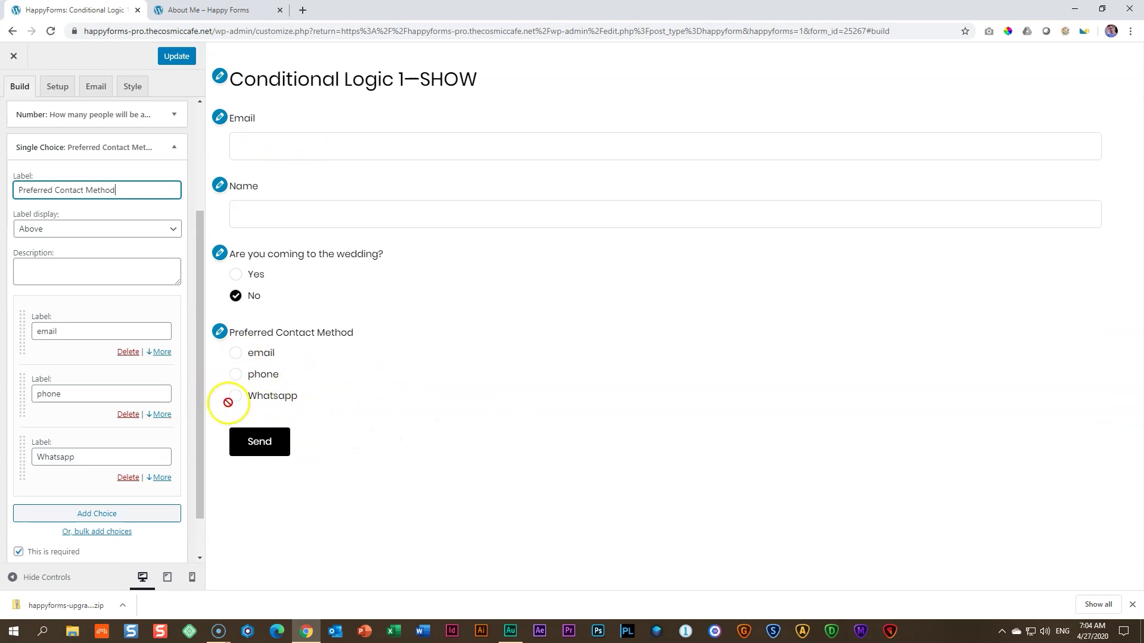
pyautogui.moveTo(198, 452); pyautogui.dragTo(196, 484)
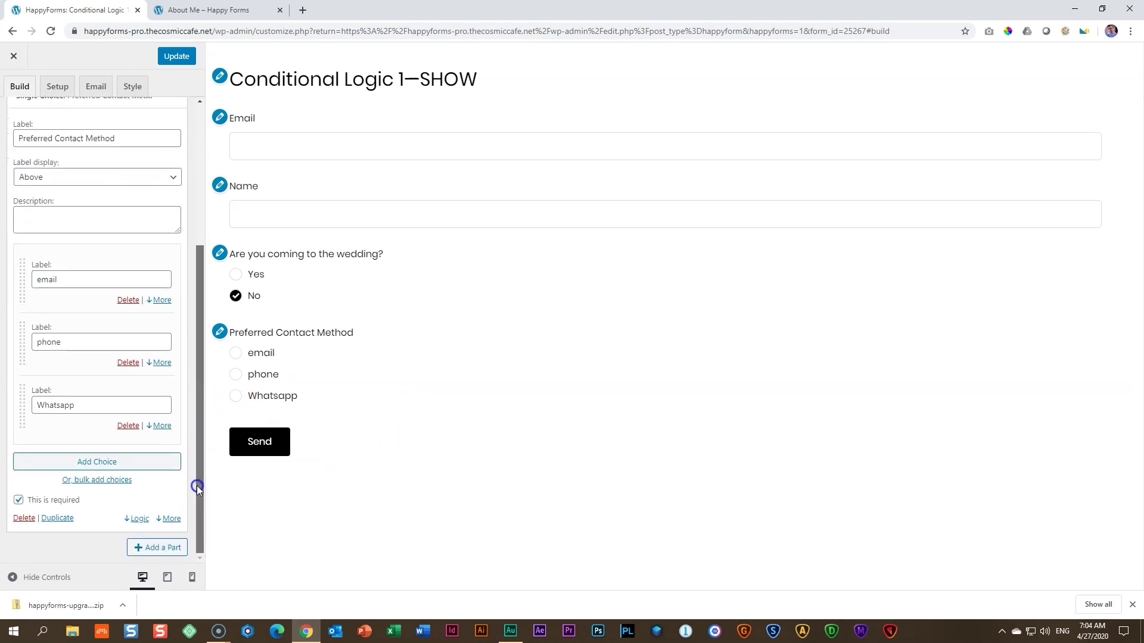
# - Add an Email part labelled 'Preferred Email'
pyautogui.click(157, 547)
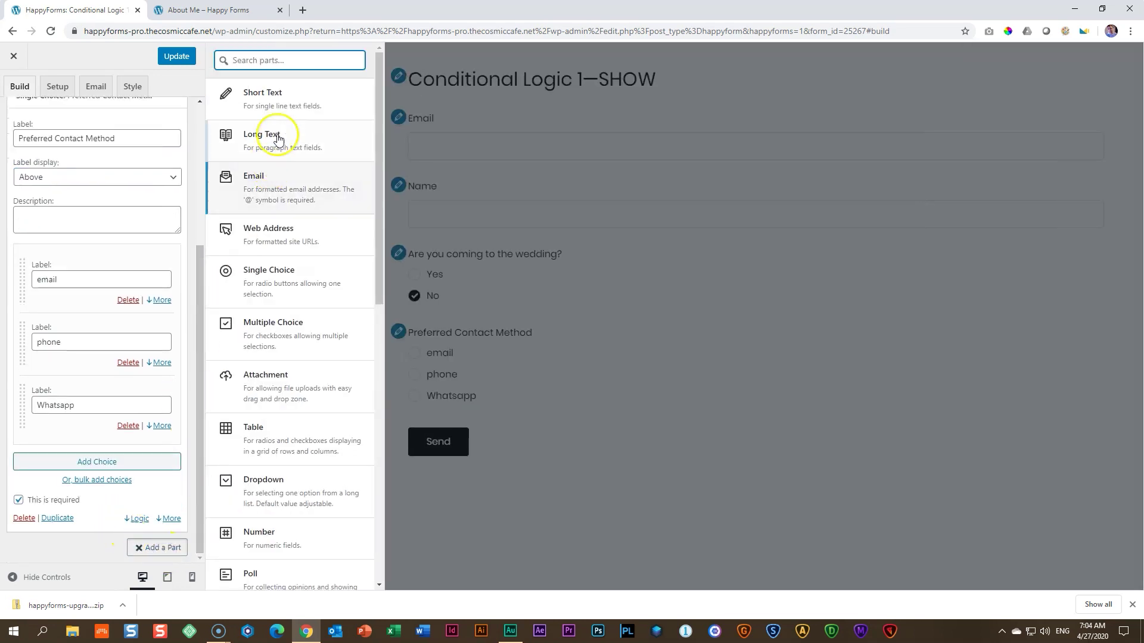
pyautogui.click(256, 184)
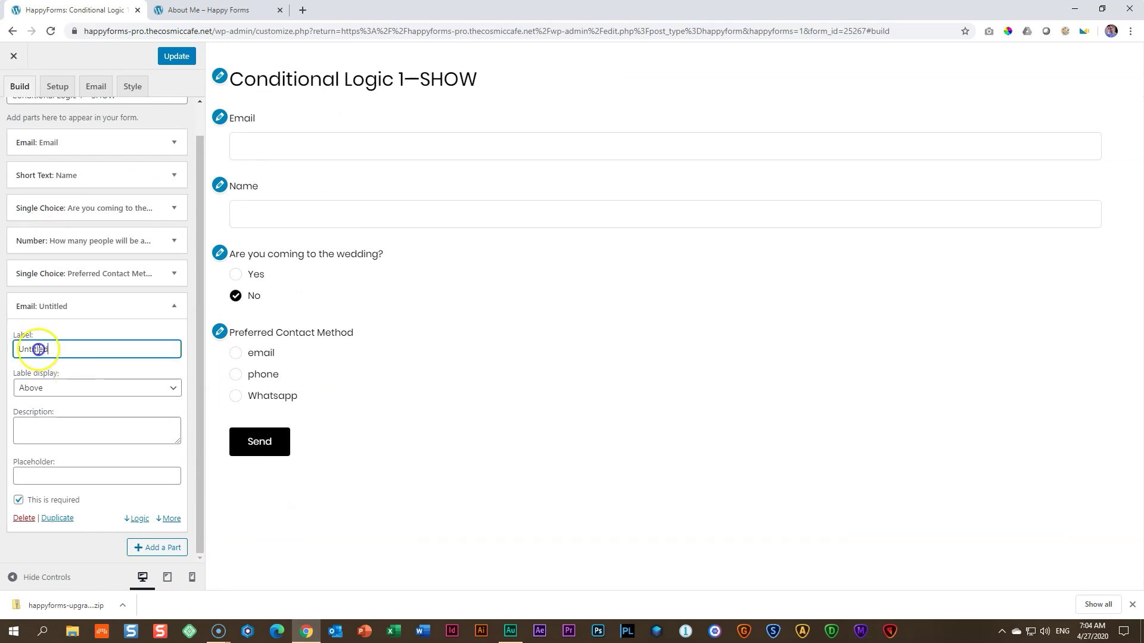
pyautogui.write('Preferred Email')
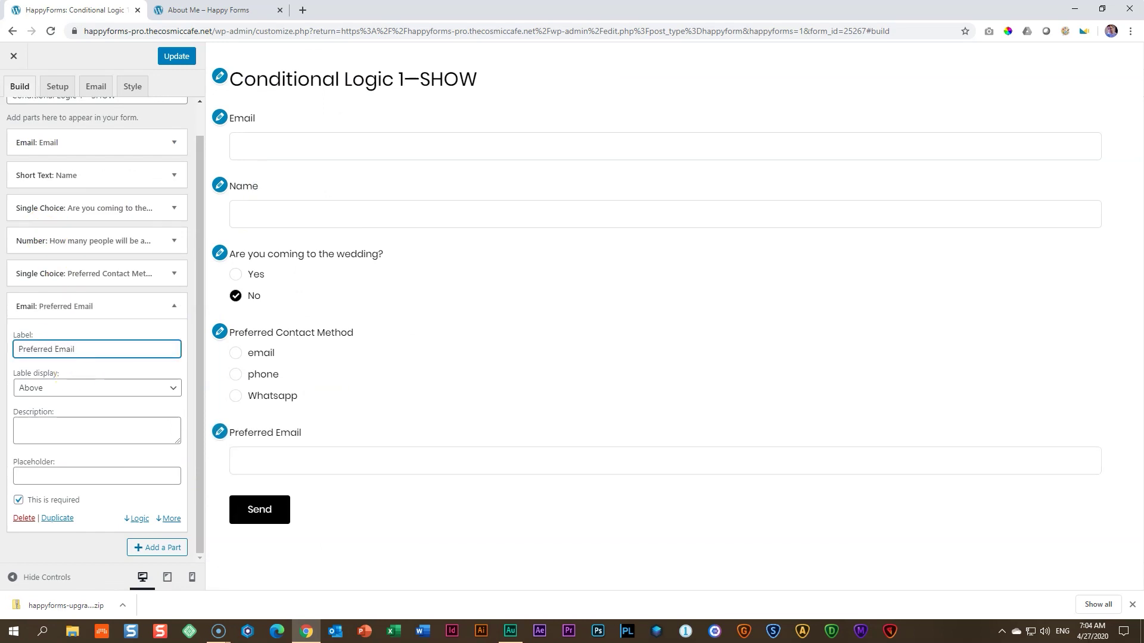
# - Set its logic to Show only when Preferred Contact Method is email
pyautogui.click(139, 518)
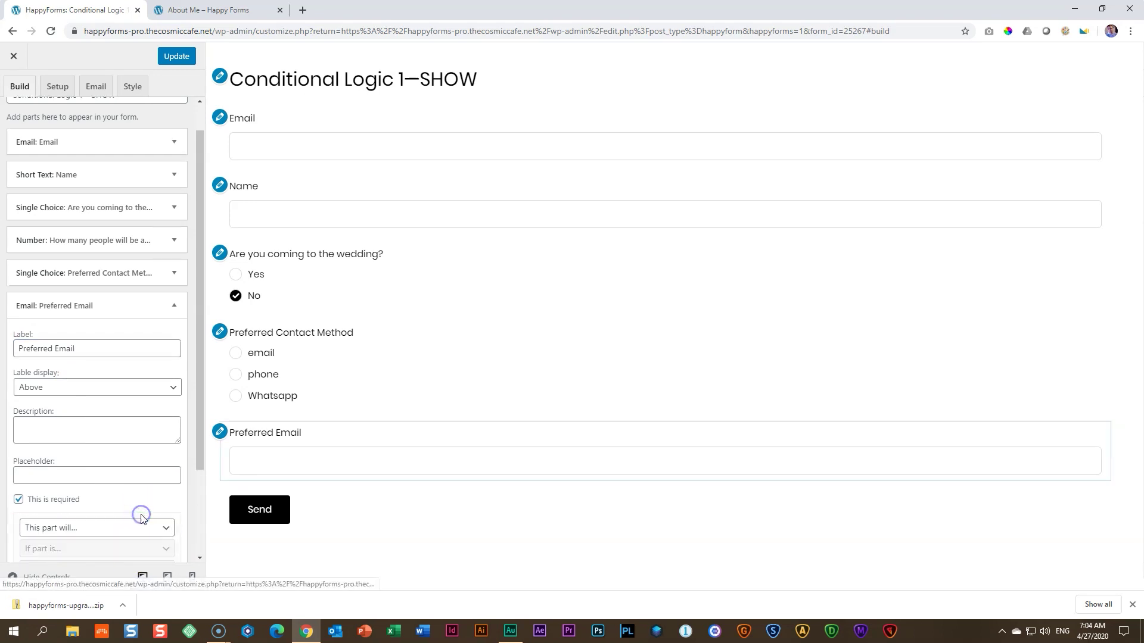
pyautogui.click(63, 414)
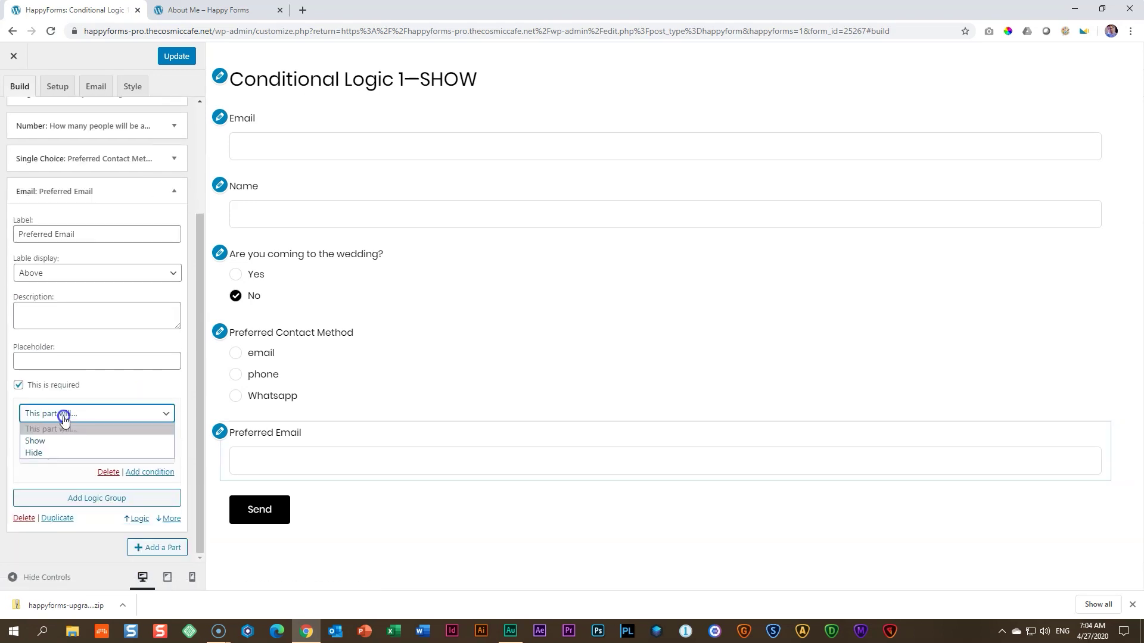
pyautogui.click(54, 447)
pyautogui.click(52, 434)
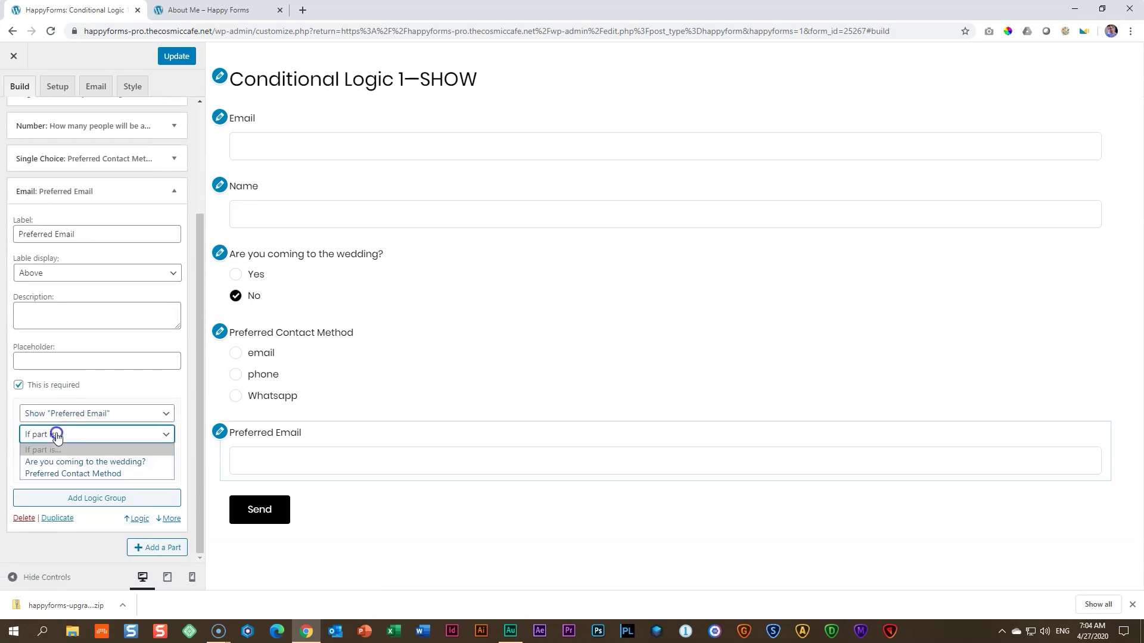
pyautogui.click(58, 475)
pyautogui.click(58, 456)
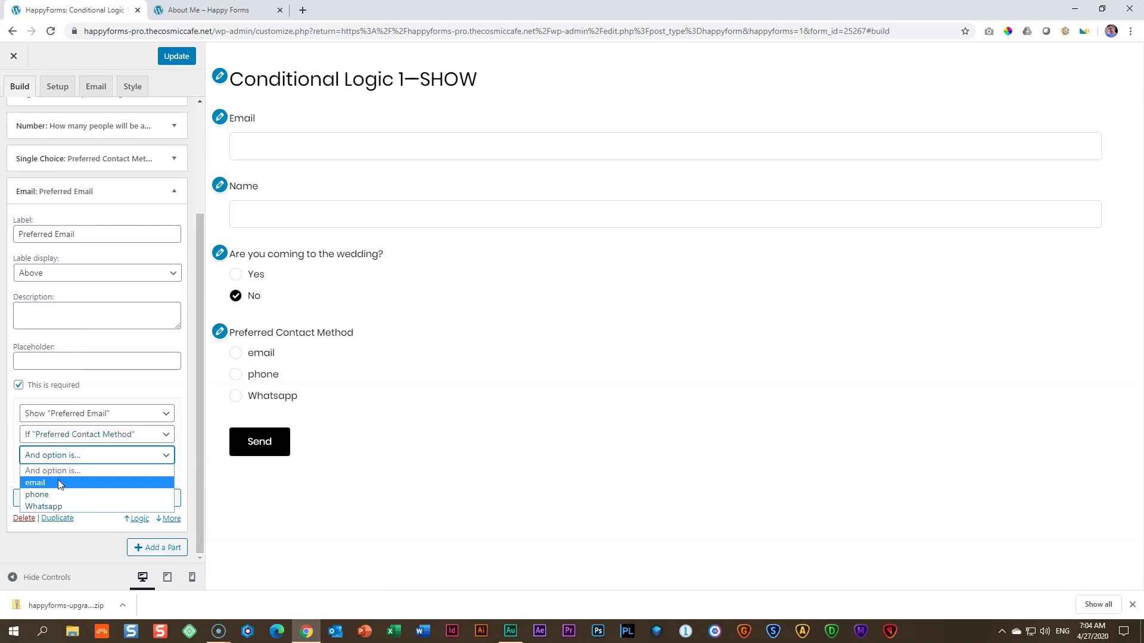
pyautogui.click(58, 483)
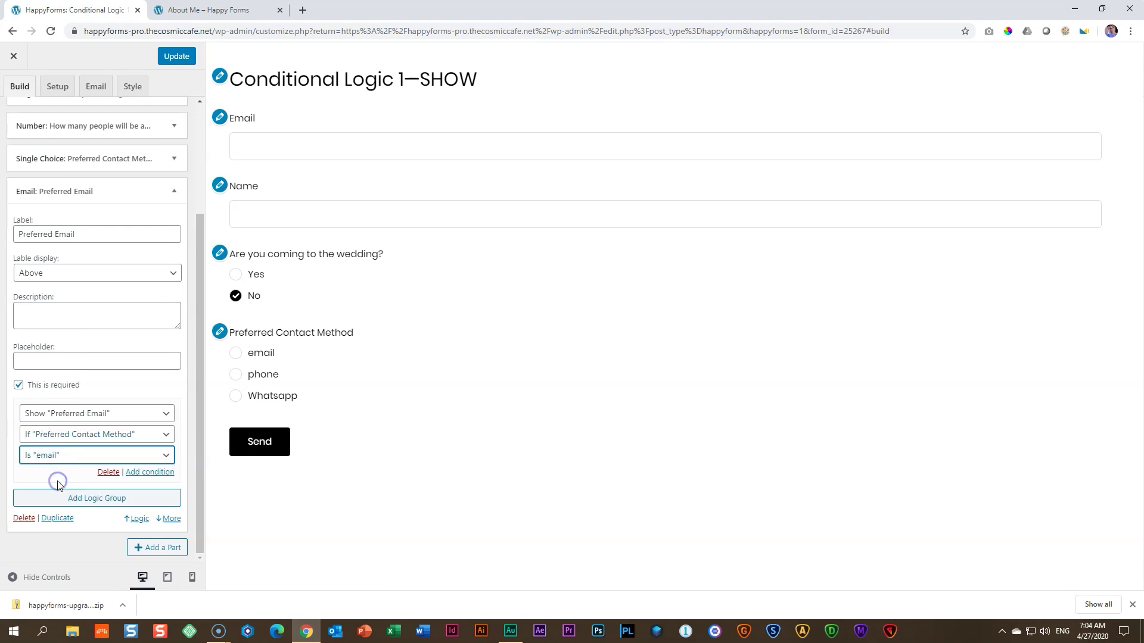
# - Add a Phone part labelled 'Preferred Mobile Number'
pyautogui.click(148, 549)
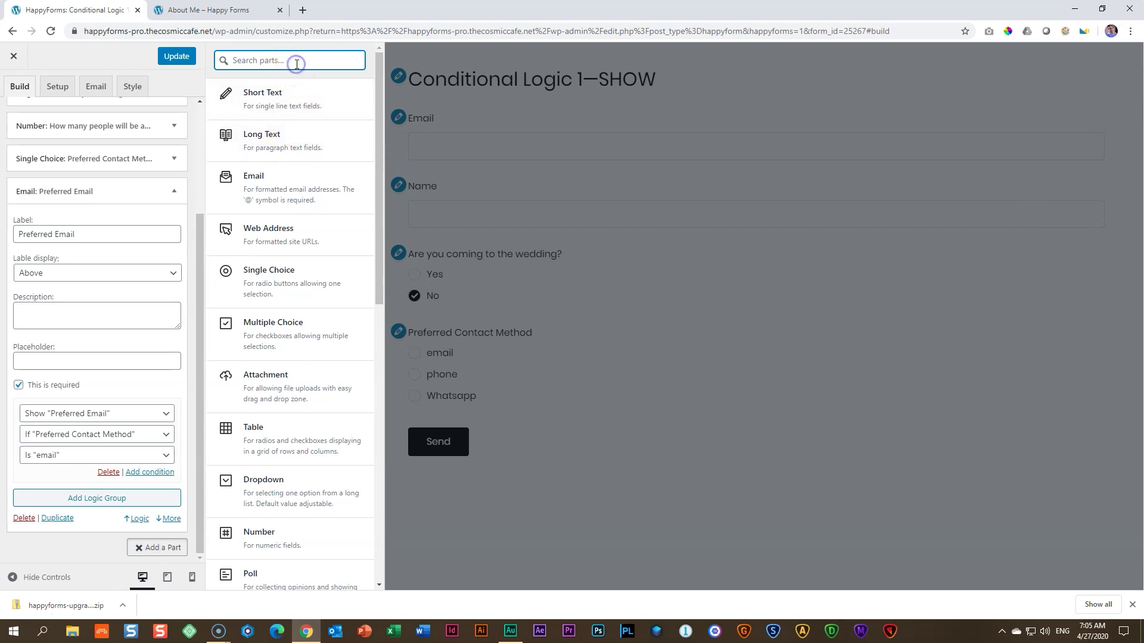
pyautogui.write('phone')
pyautogui.click(299, 102)
pyautogui.doubleClick(64, 351)
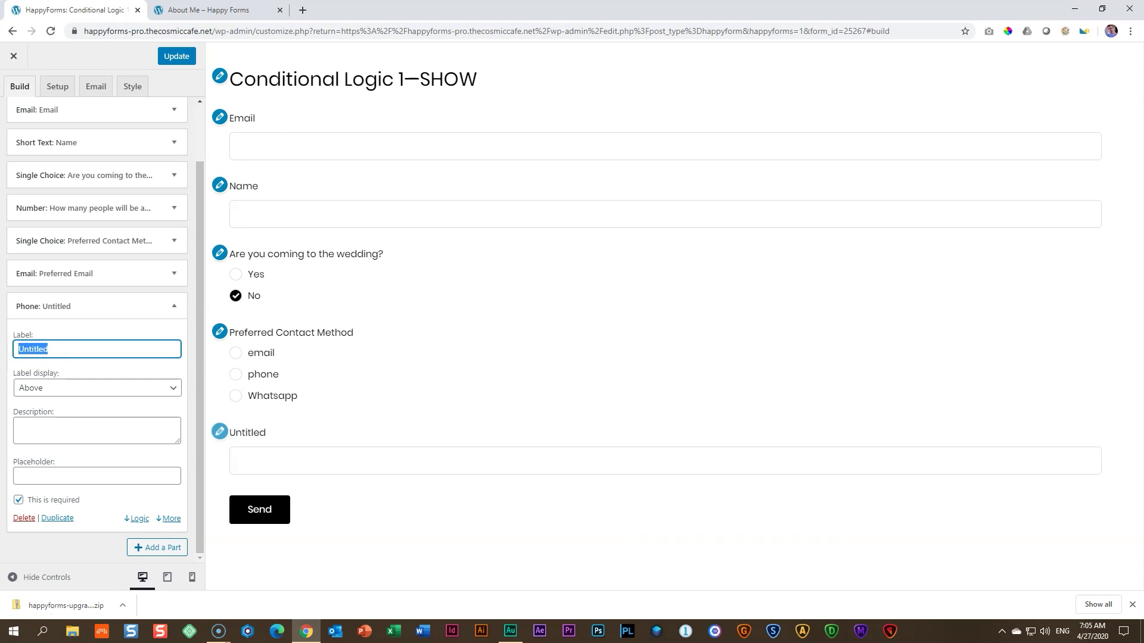
pyautogui.write('Preferred Mobile Number')
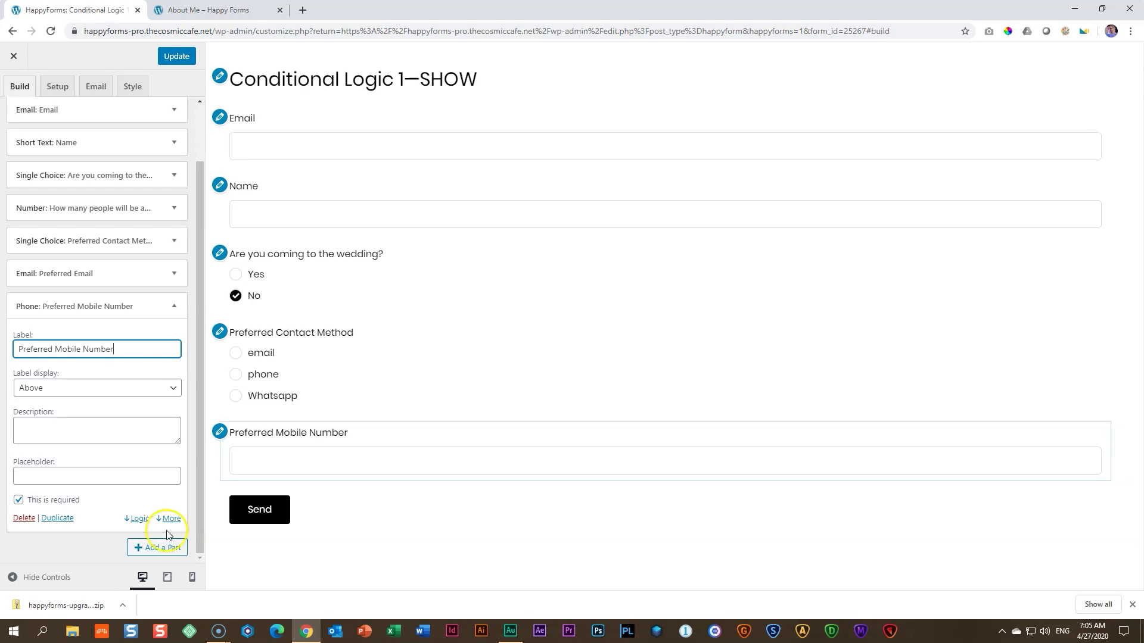
# - Set its logic to Show if Preferred Contact Method is phone
pyautogui.click(137, 519)
pyautogui.click(51, 446)
pyautogui.click(50, 472)
pyautogui.click(56, 470)
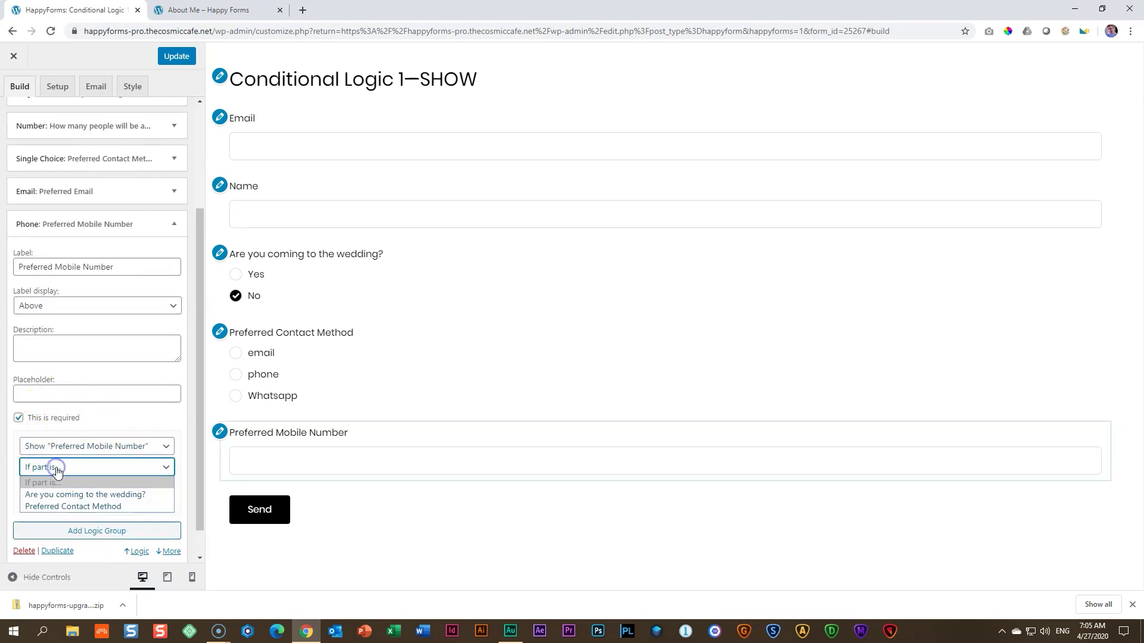
pyautogui.click(55, 505)
pyautogui.click(70, 488)
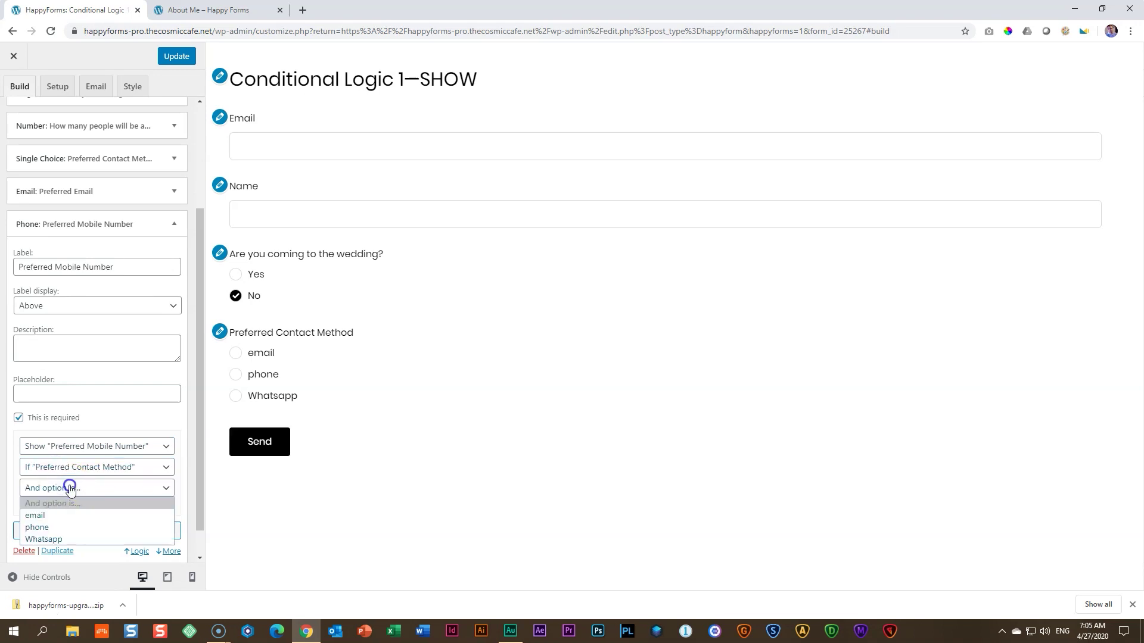
pyautogui.click(70, 527)
pyautogui.scroll(-1, 158, 534)
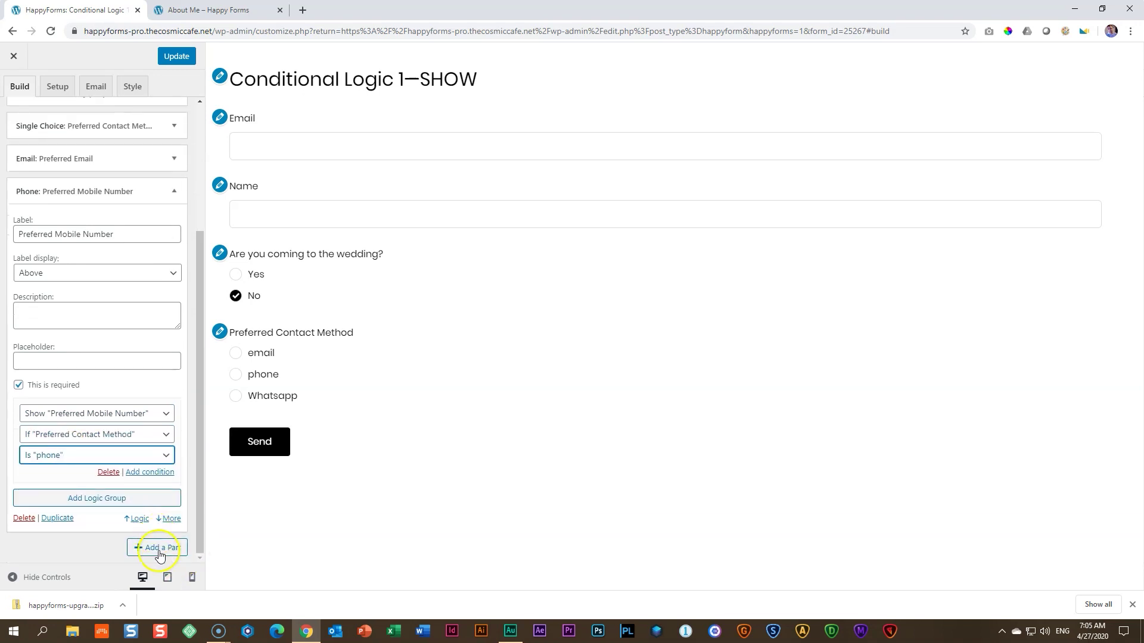
# - Add another Phone part labelled 'Whatsapp Preference'
pyautogui.click(156, 547)
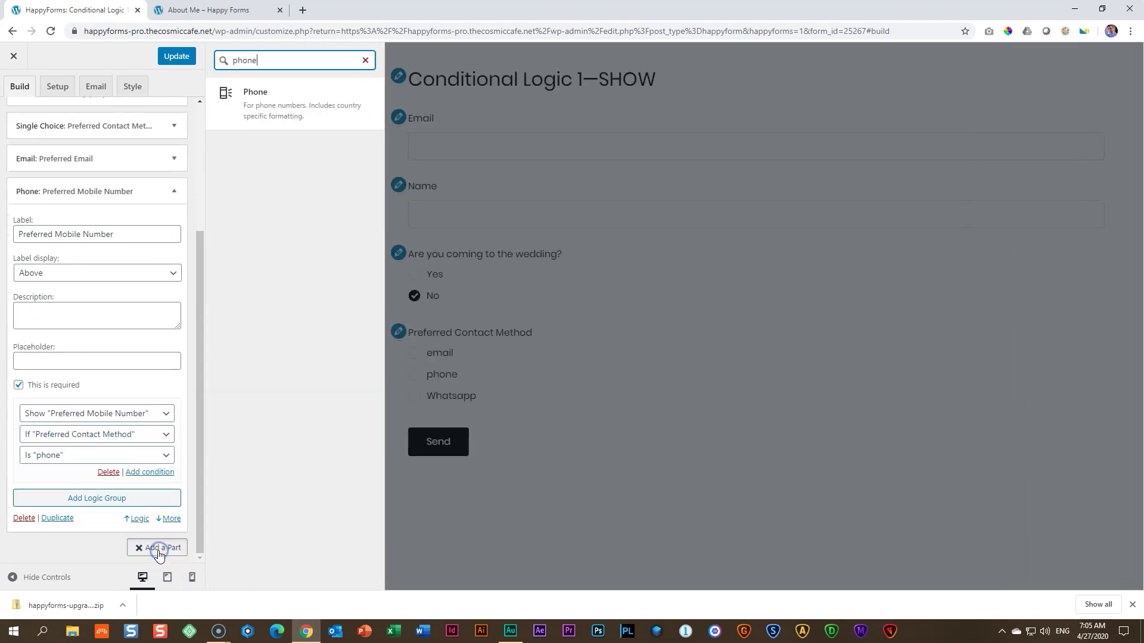
pyautogui.click(285, 106)
pyautogui.doubleClick(34, 349)
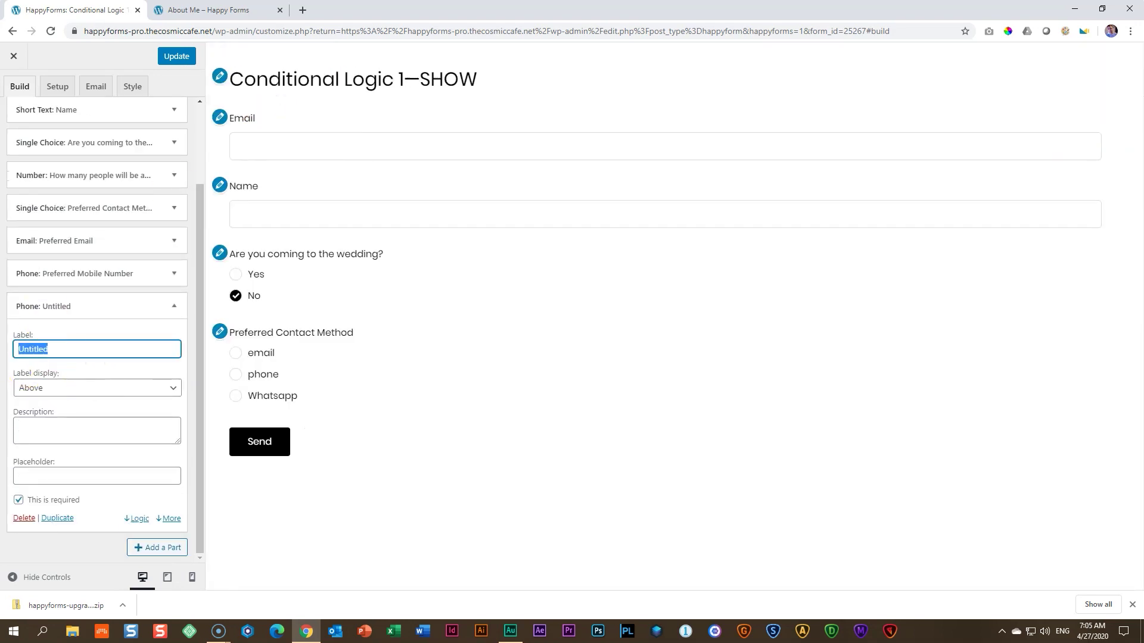
pyautogui.write('Whatsapp Preference')
# - Set its logic to Show if Preferred Contact Method is Whatsapp
pyautogui.click(133, 519)
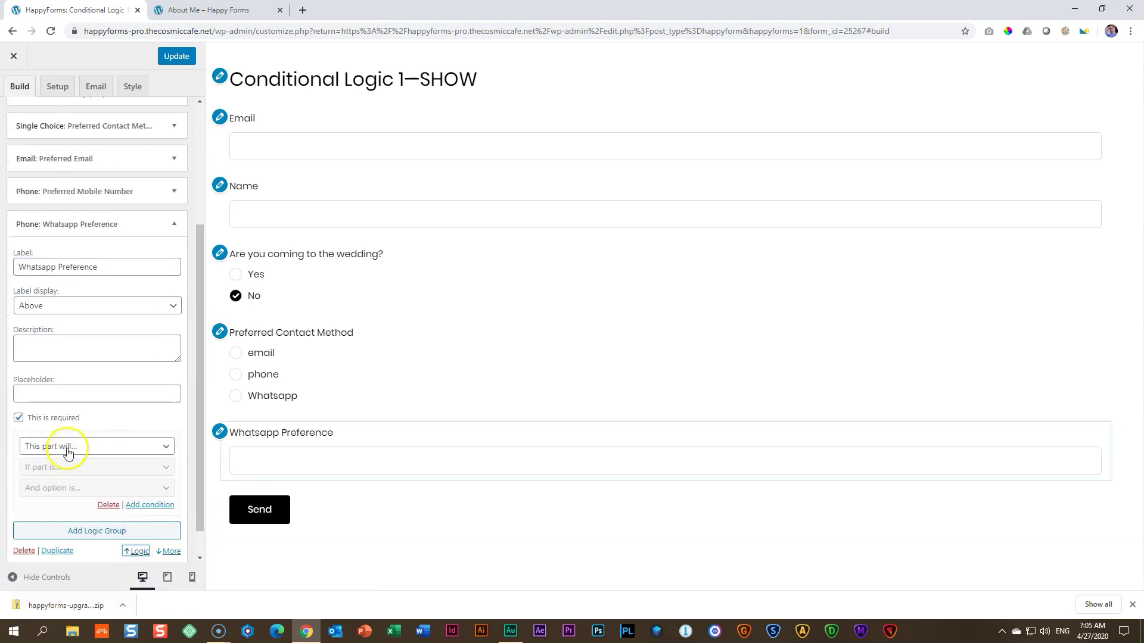
pyautogui.click(69, 446)
pyautogui.click(66, 471)
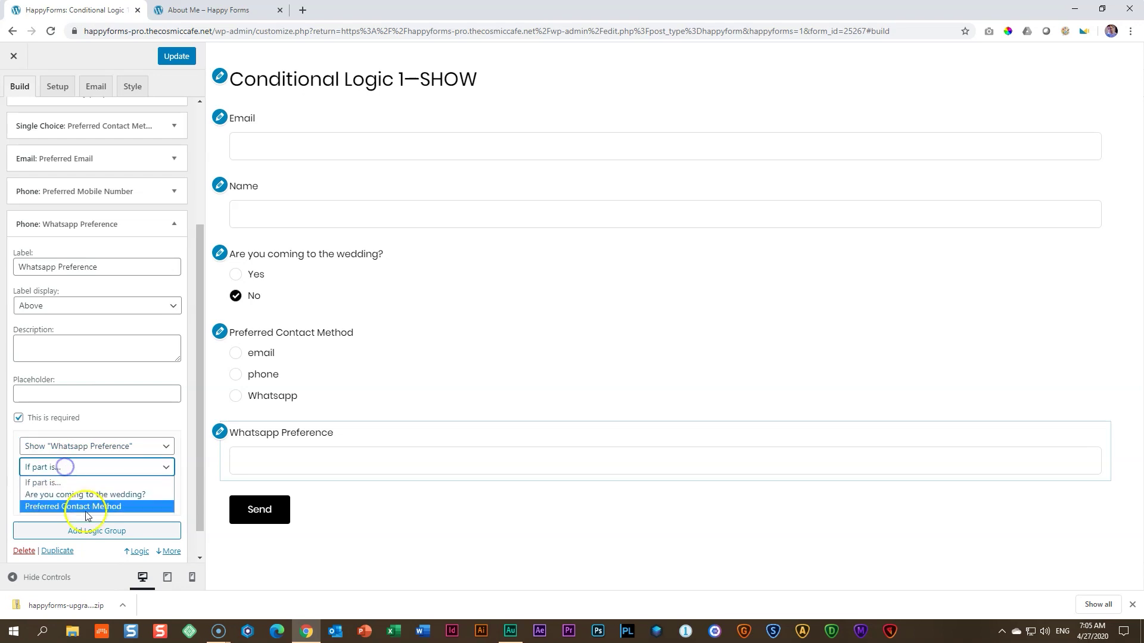
pyautogui.click(87, 507)
pyautogui.click(76, 487)
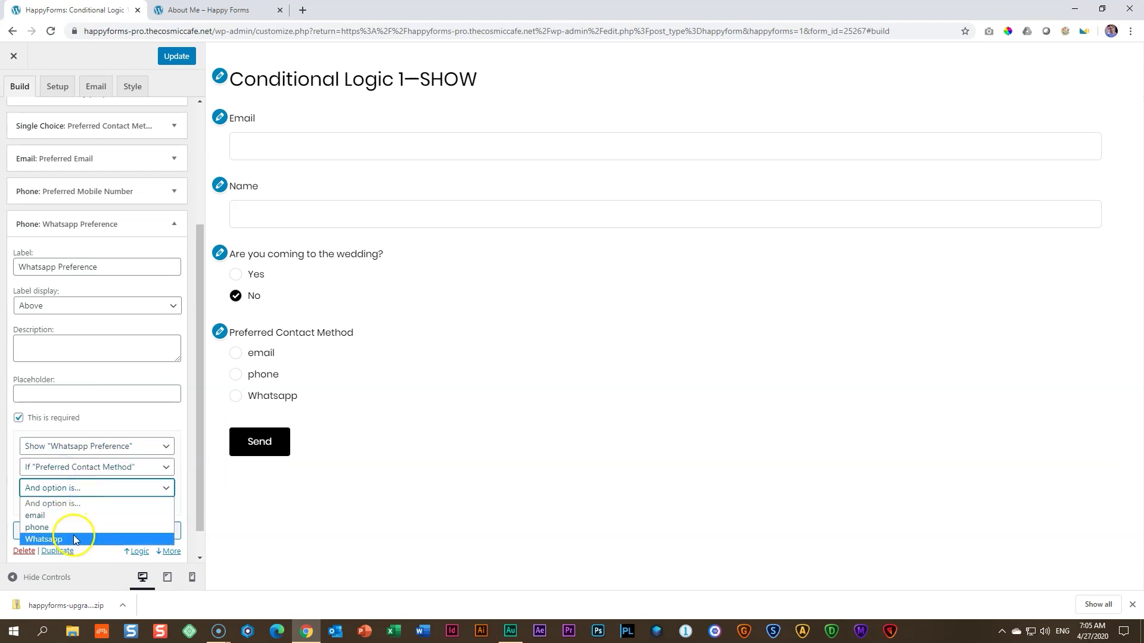
pyautogui.click(74, 540)
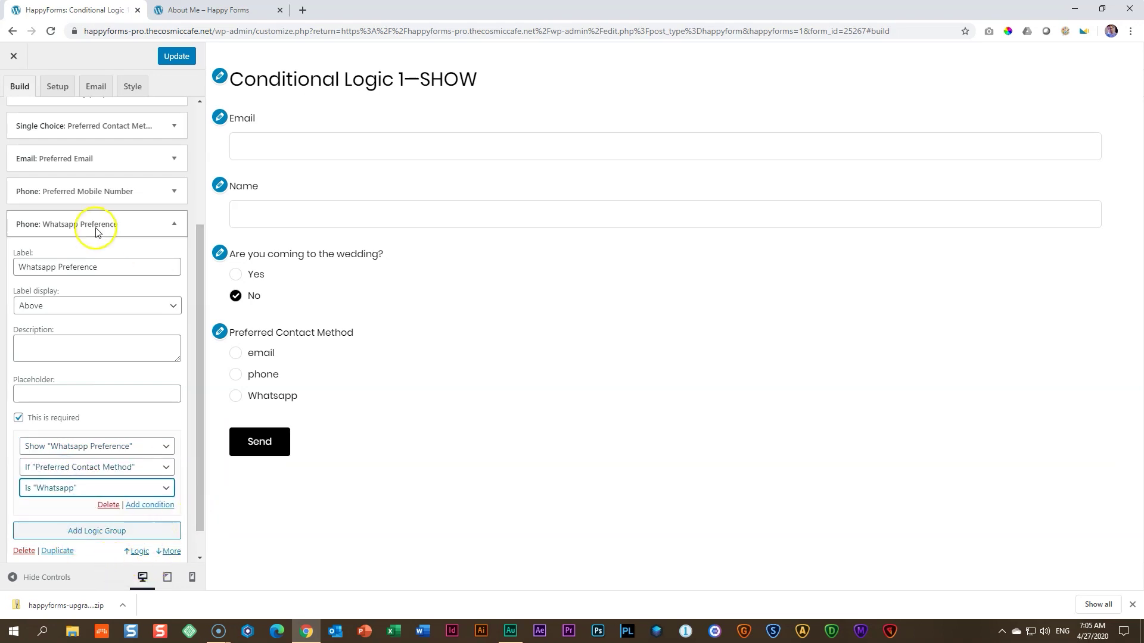
# - Update the form, then reload the About Me live page
pyautogui.click(177, 57)
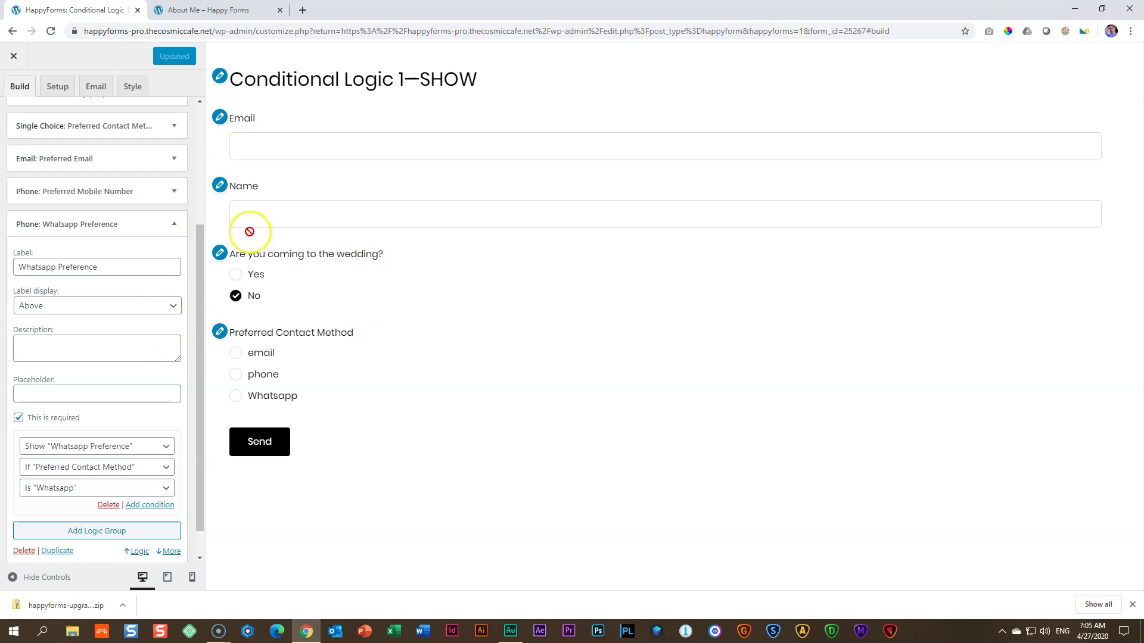
pyautogui.click(208, 10)
pyautogui.click(50, 31)
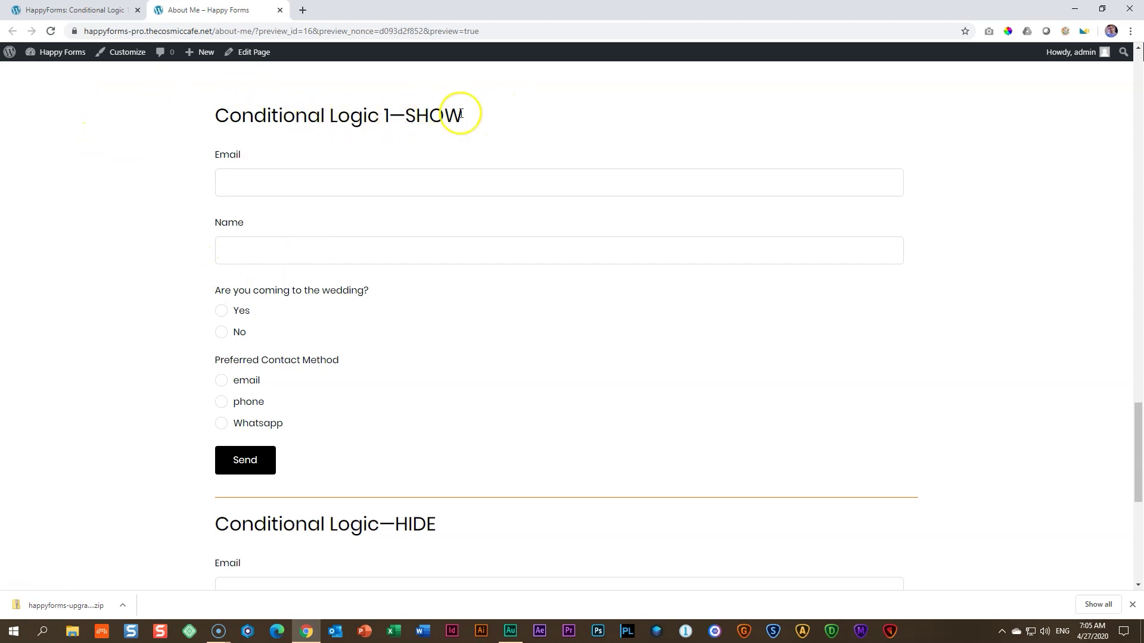
# - On the live SHOW form, answer Yes and set attendees to 2
pyautogui.moveTo(464, 115); pyautogui.dragTo(231, 113)
pyautogui.click(61, 174)
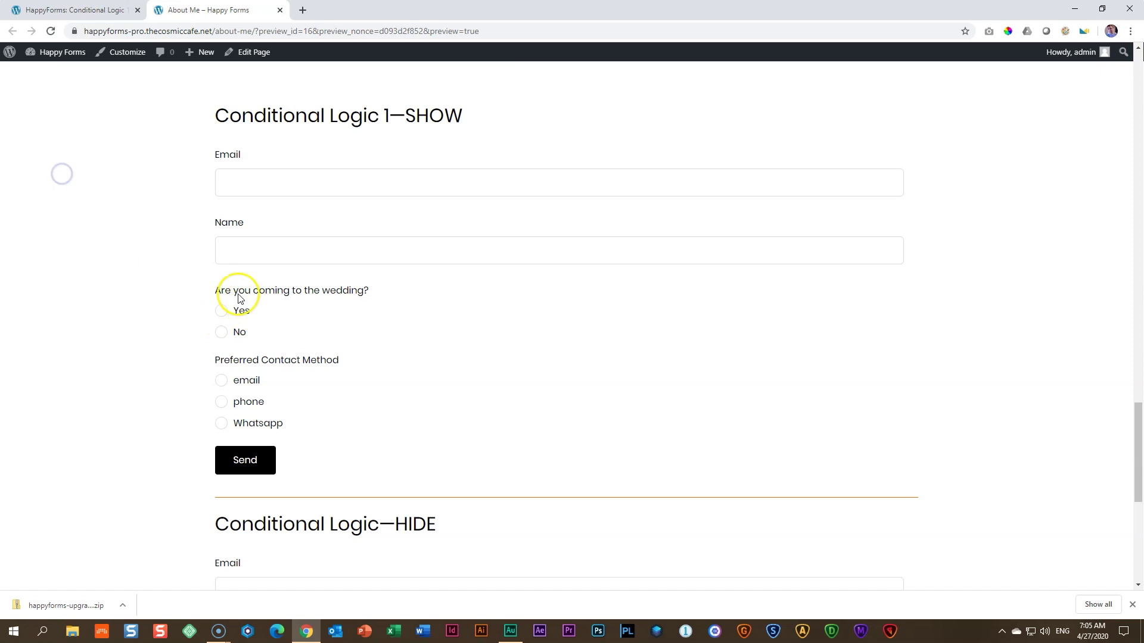
pyautogui.click(222, 311)
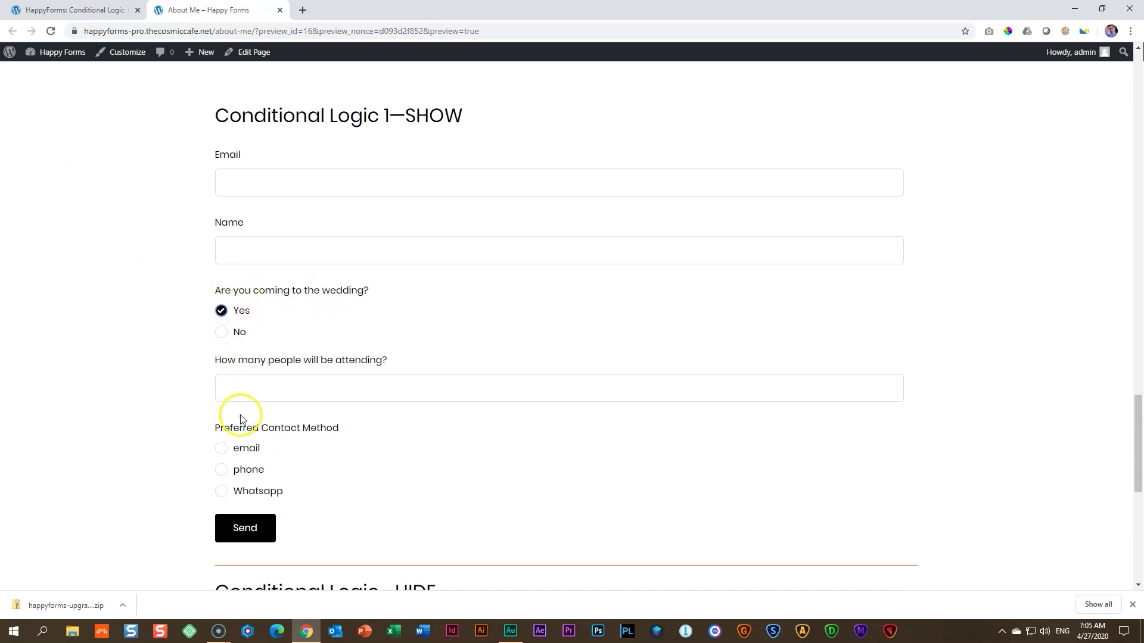
pyautogui.click(893, 385)
pyautogui.click(893, 385)
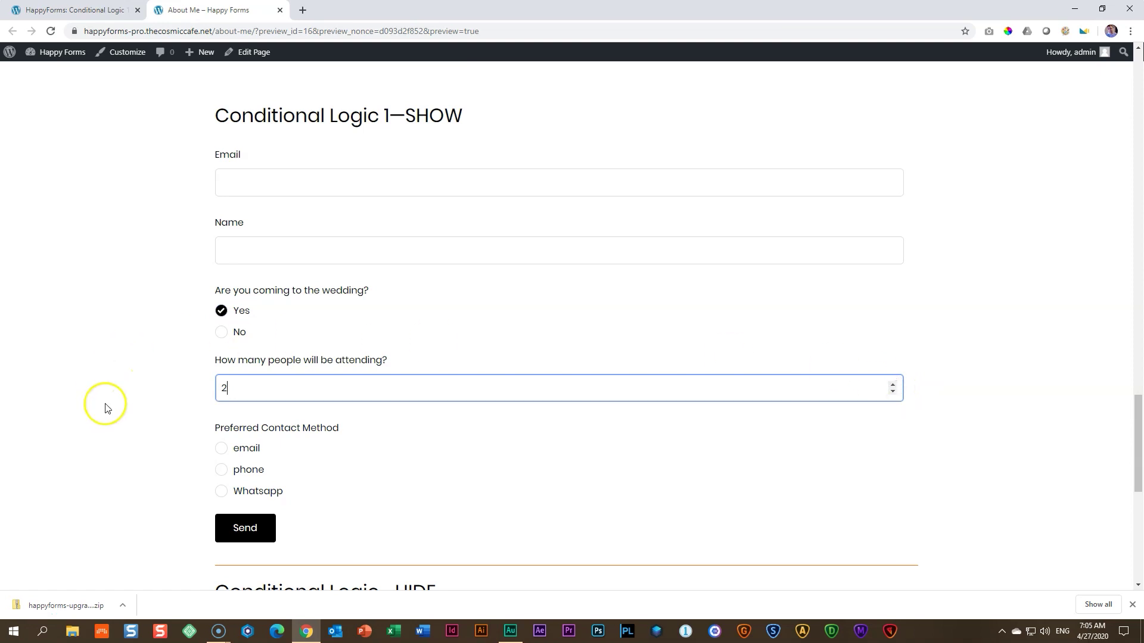
pyautogui.scroll(-4, 102, 403)
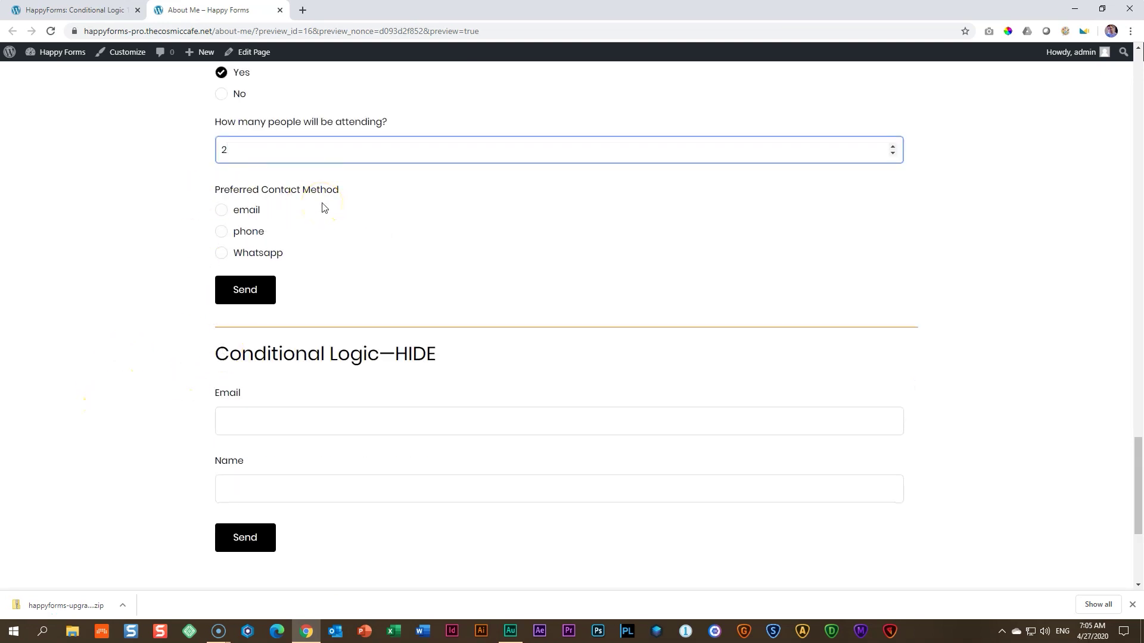
# - Cycle the contact method through email, phone, Whatsapp and back to email to check each field
pyautogui.click(221, 211)
pyautogui.click(225, 309)
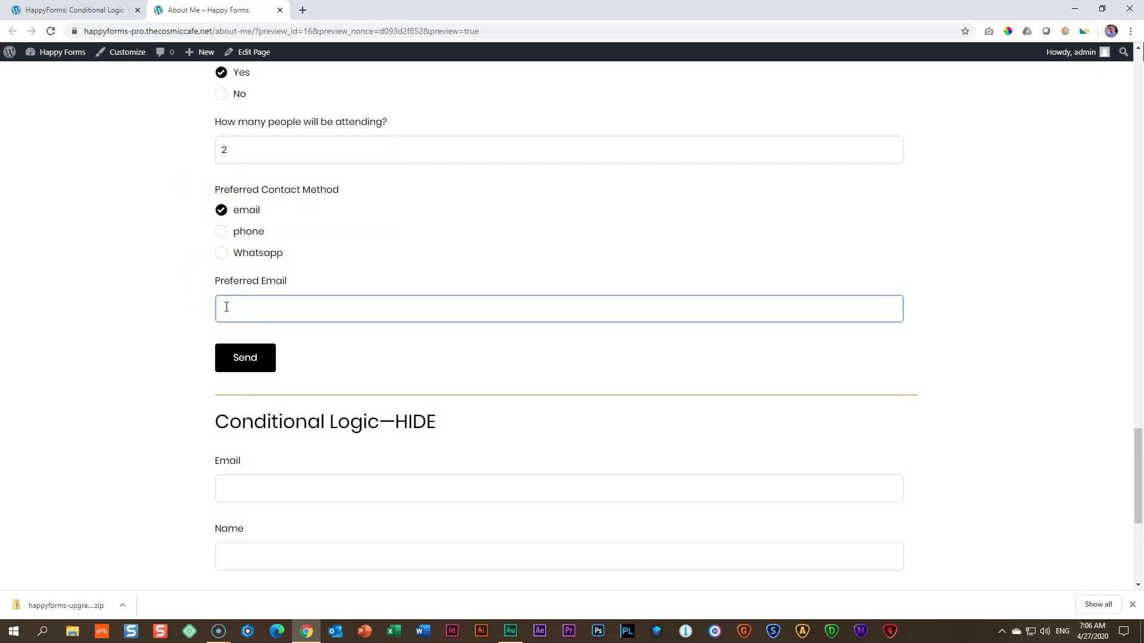
pyautogui.click(221, 232)
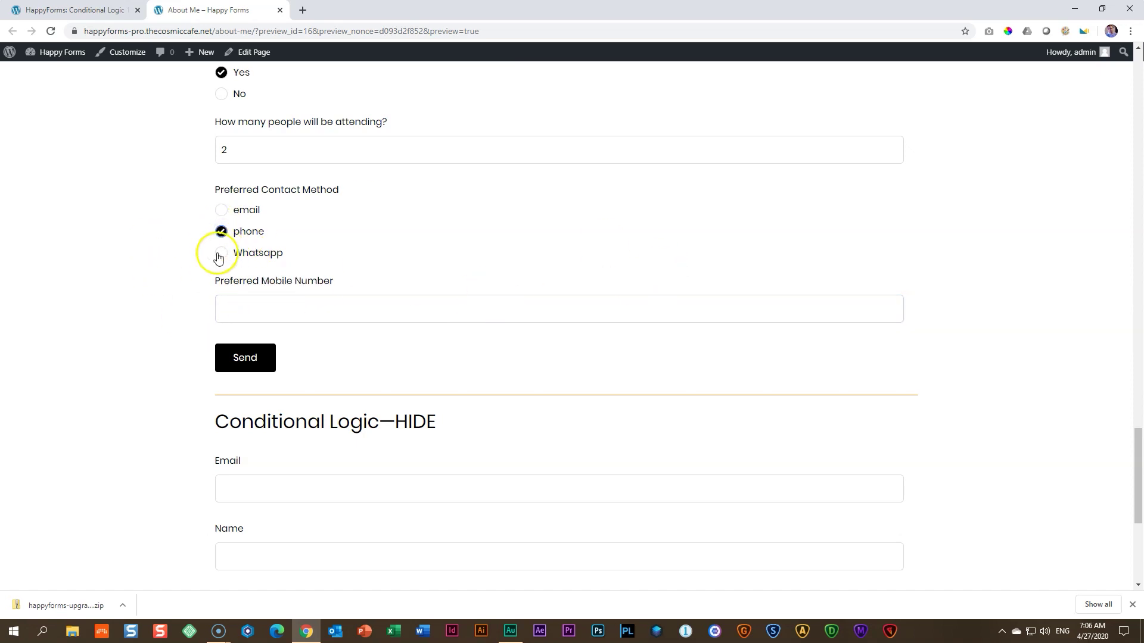
pyautogui.click(216, 255)
pyautogui.click(221, 232)
pyautogui.click(221, 210)
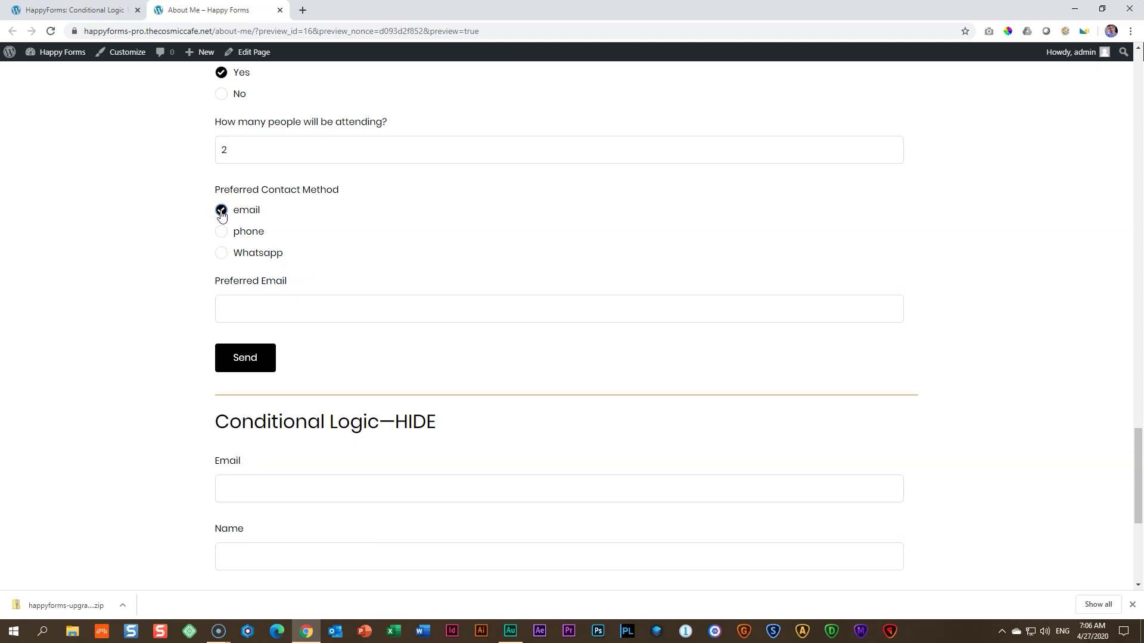
# - Switch back to the 'HappyForms: Conditional Logic' tab holding the SHOW form builder
pyautogui.scroll(-3, 207, 285)
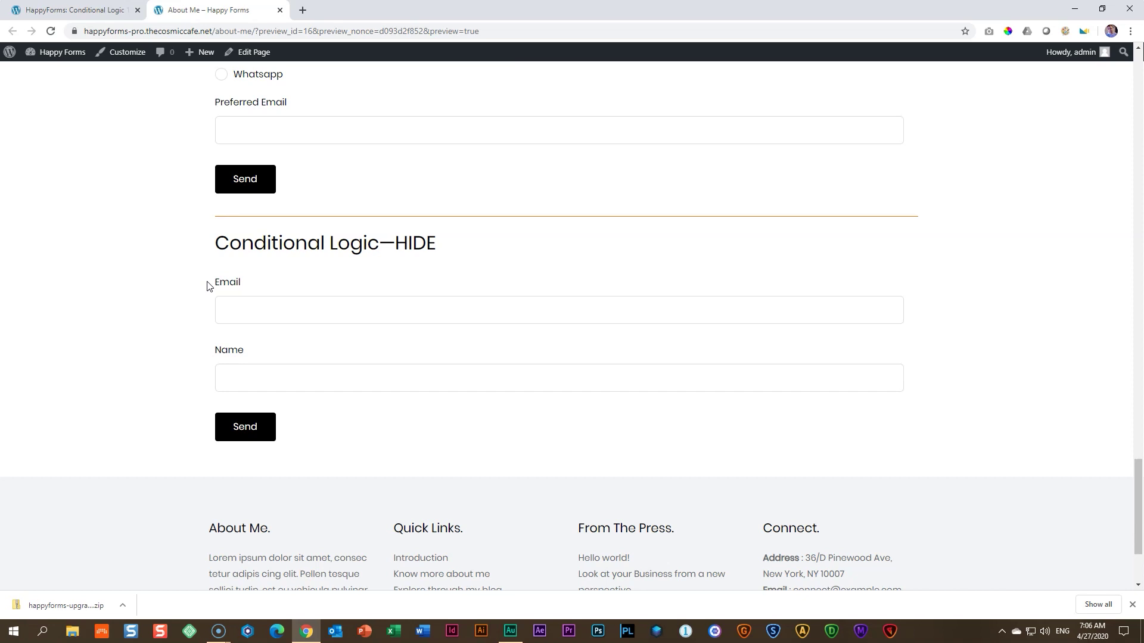
pyautogui.click(124, 12)
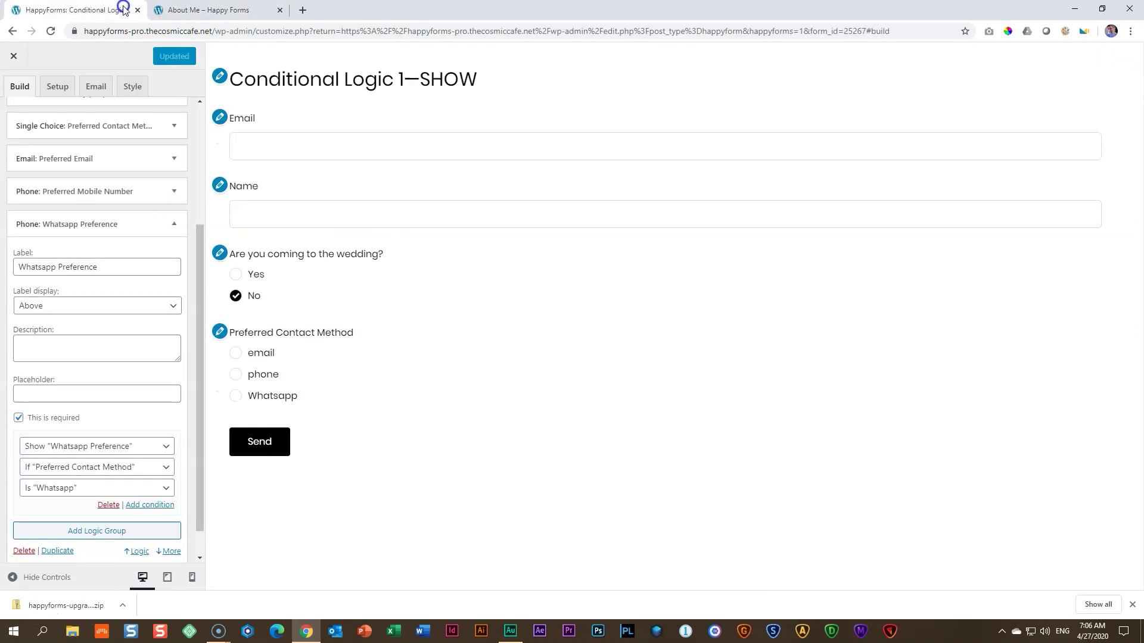
# - Close the SHOW builder, open Conditional Logic—HIDE and add a Single Choice part
pyautogui.click(15, 59)
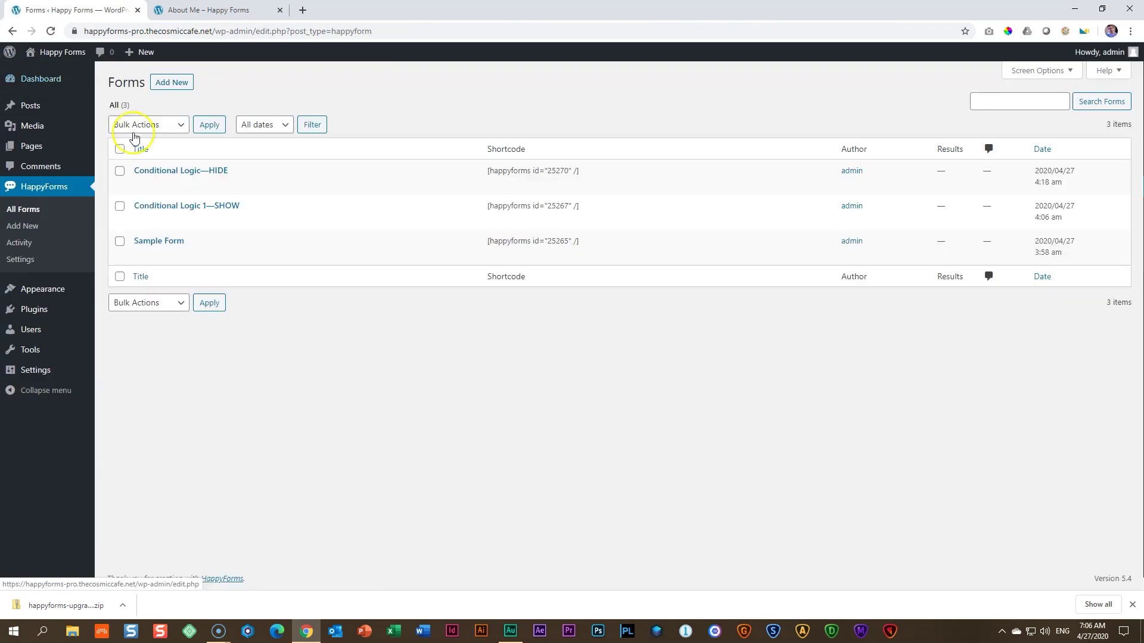
pyautogui.click(191, 173)
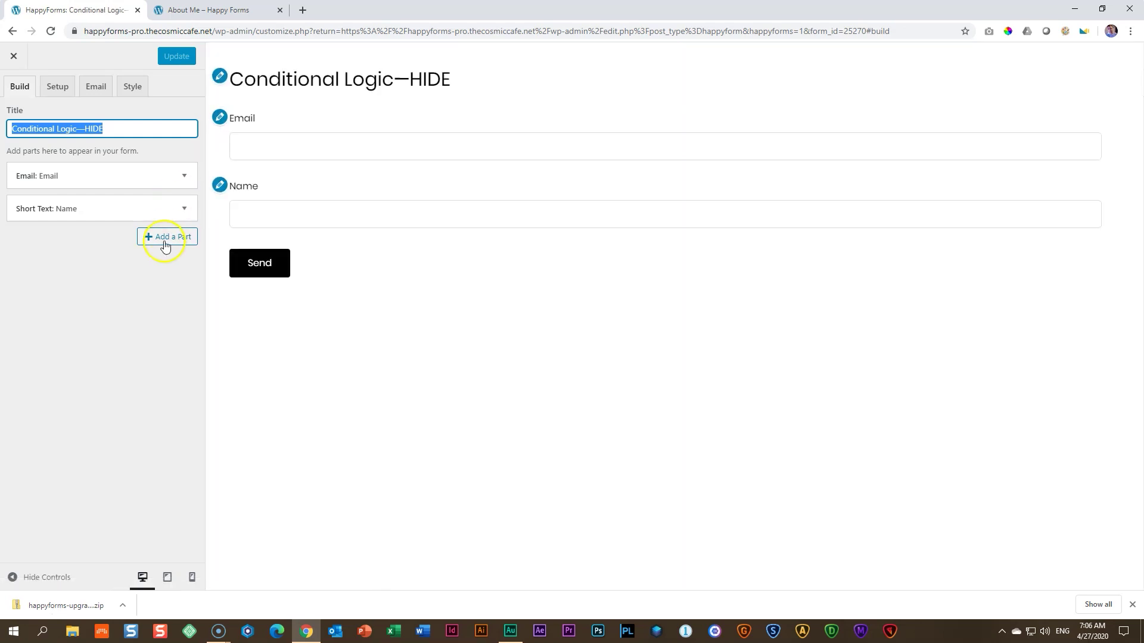
pyautogui.click(165, 244)
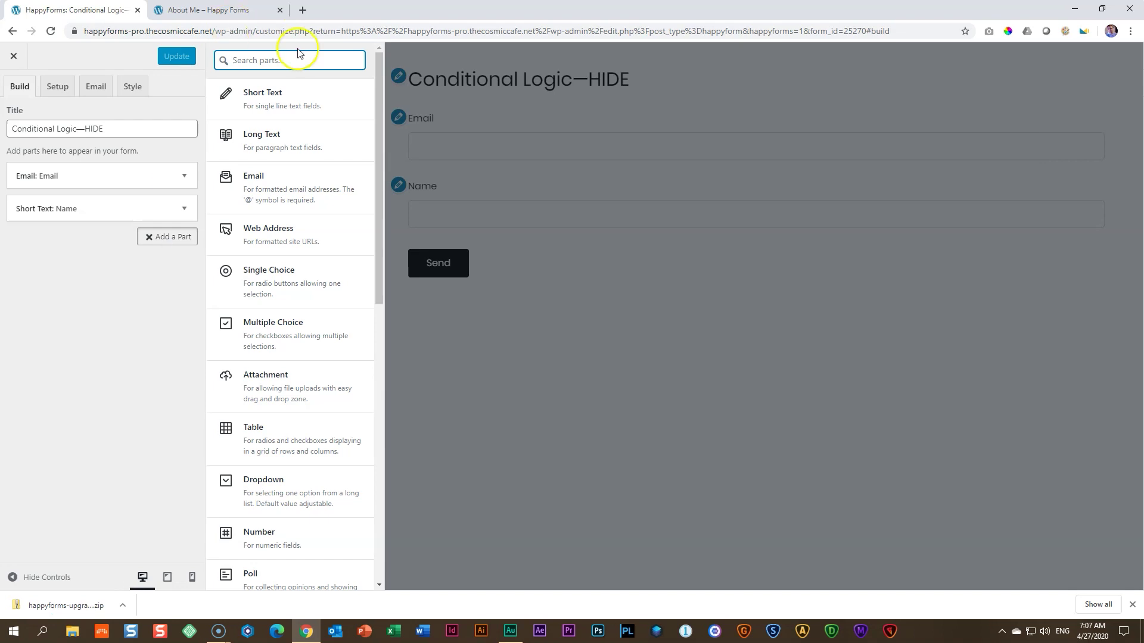
pyautogui.click(267, 277)
# - Label it 'Are you coming?' with answers 'Yes, absolutey!' and 'No, unfortunately not.'
pyautogui.click(81, 284)
pyautogui.hotkey('ctrl', 'a')
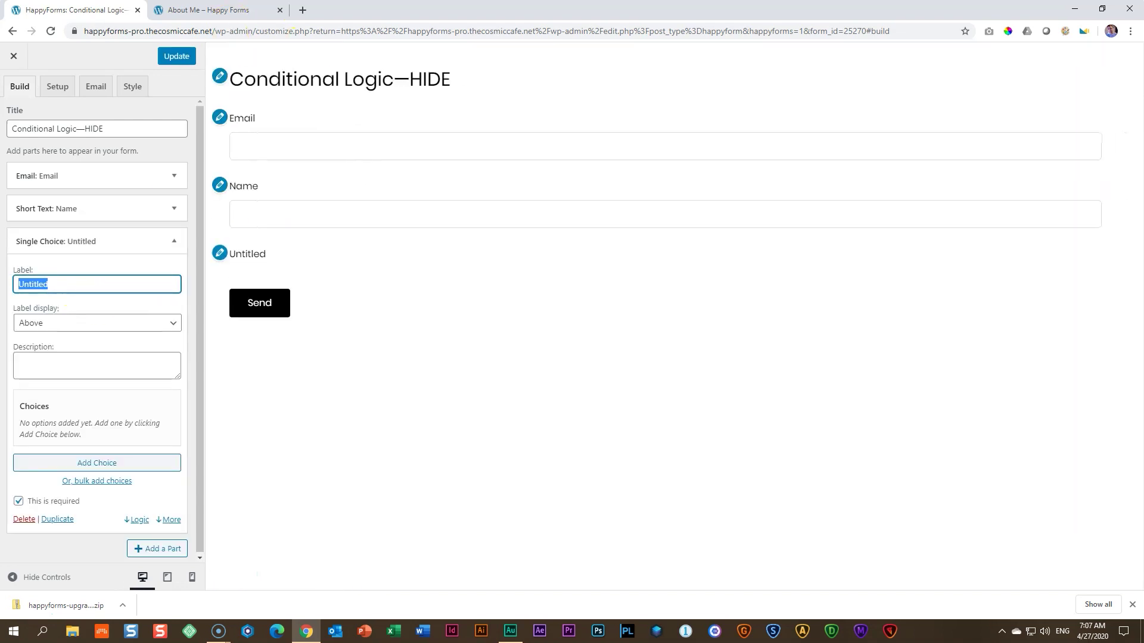
pyautogui.write('Are you coming?')
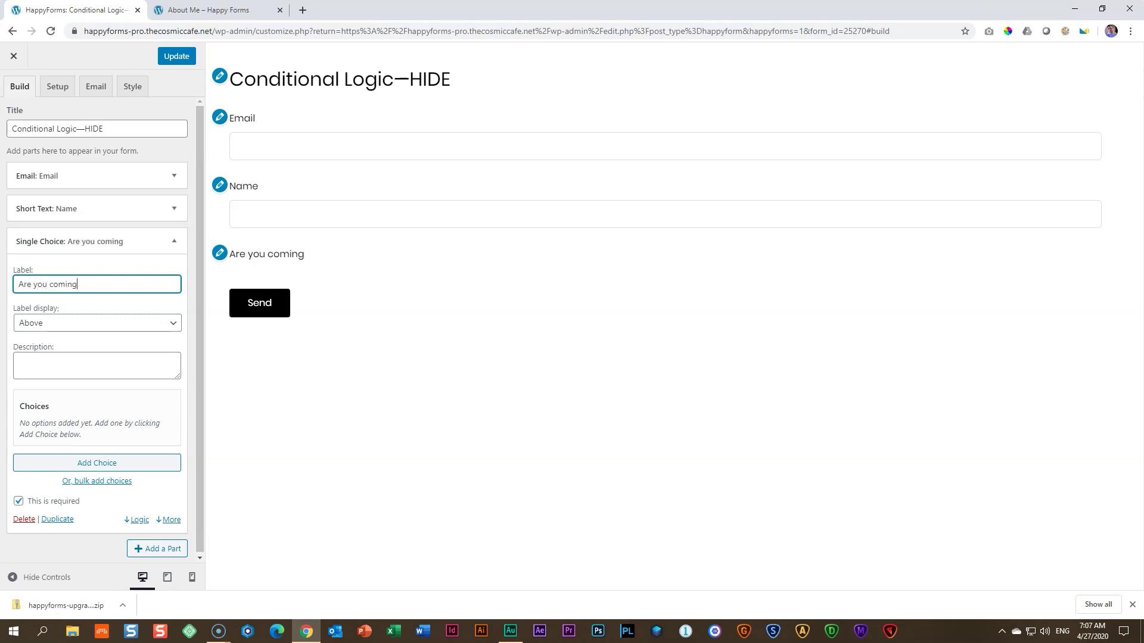
pyautogui.click(115, 464)
pyautogui.write('Yes, absolutey!')
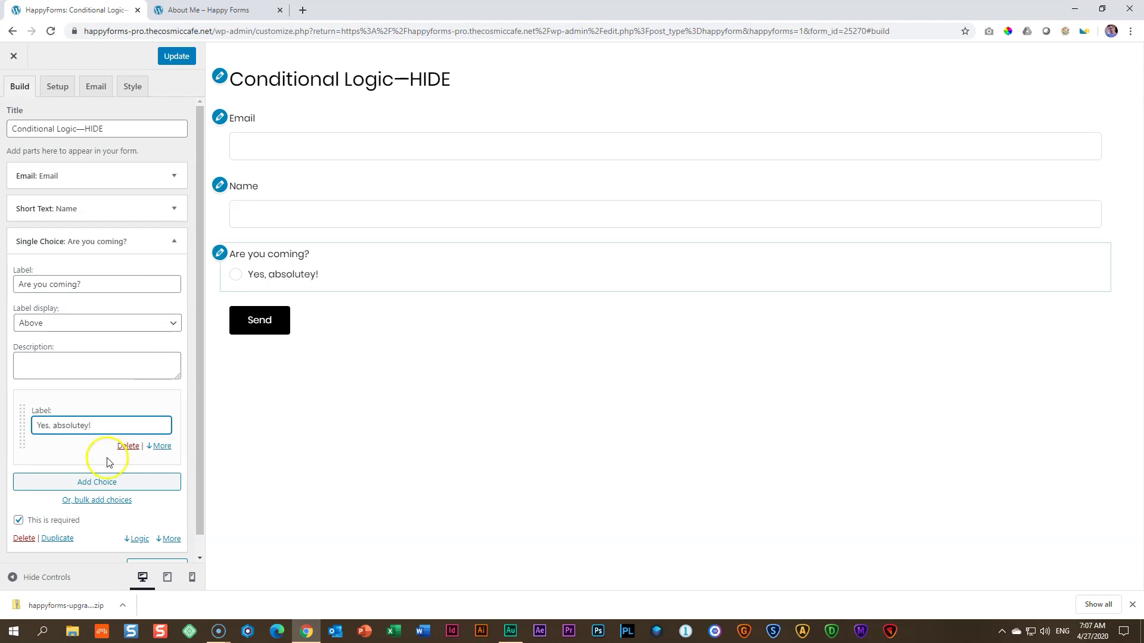
pyautogui.click(107, 483)
pyautogui.write('No, unfortunately not.')
pyautogui.click(118, 476)
# - Add a Number part labelled 'How many people will be attending?' below the RSVP question
pyautogui.click(173, 241)
pyautogui.click(179, 269)
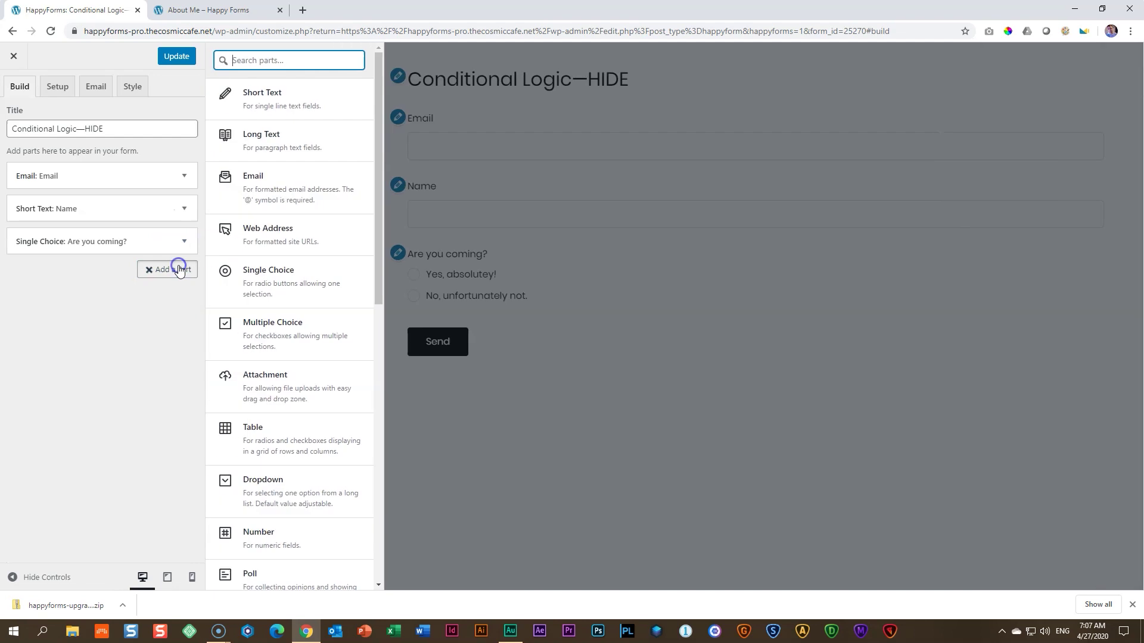
pyautogui.click(259, 60)
pyautogui.write('numb')
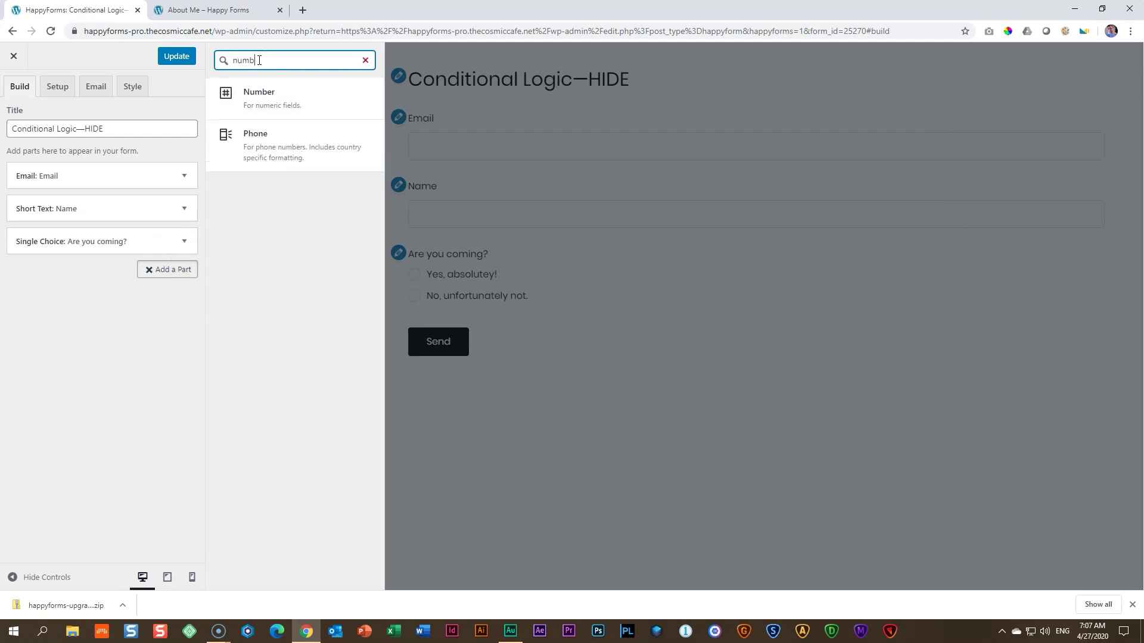
pyautogui.click(262, 99)
pyautogui.click(65, 317)
pyautogui.doubleClick(65, 316)
pyautogui.write('How many p')
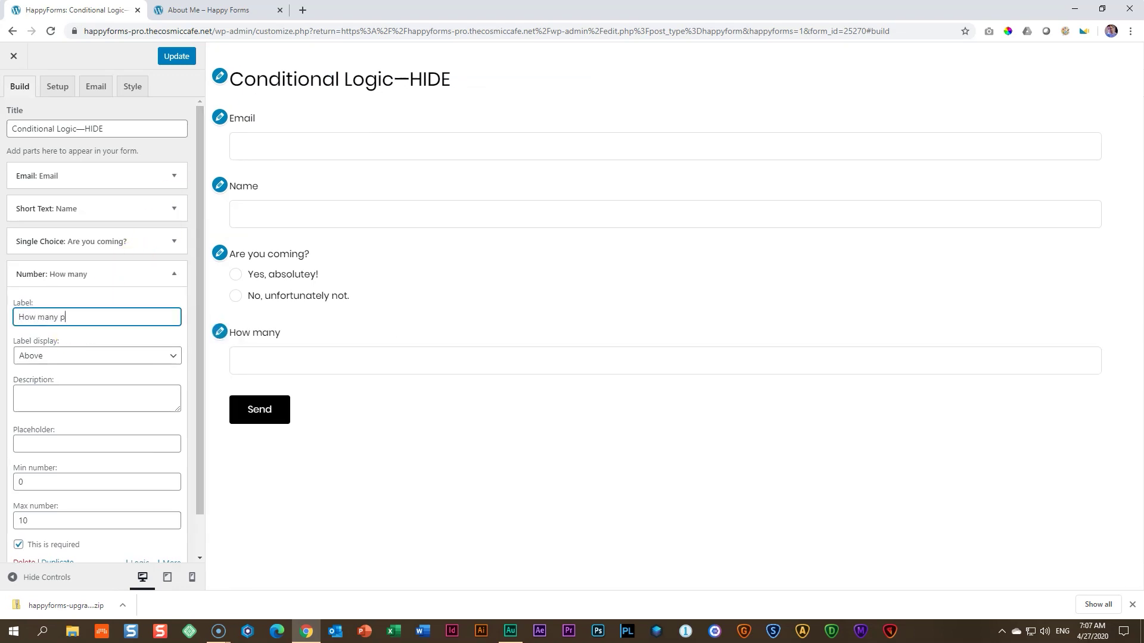
pyautogui.write('eople will be attending?')
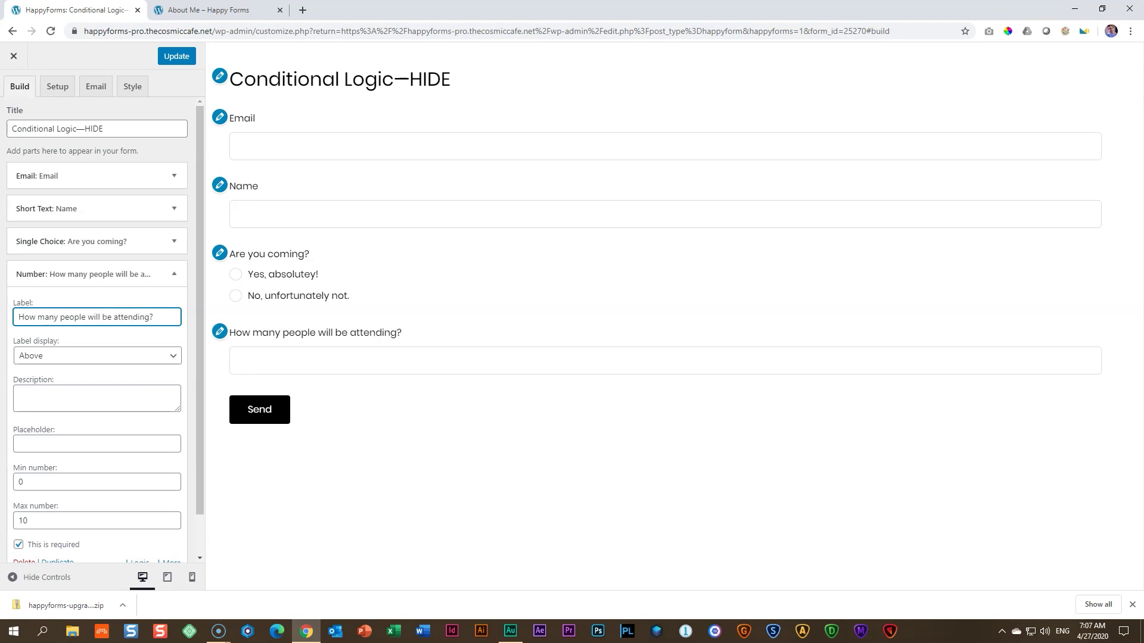
pyautogui.moveTo(198, 295); pyautogui.dragTo(190, 372)
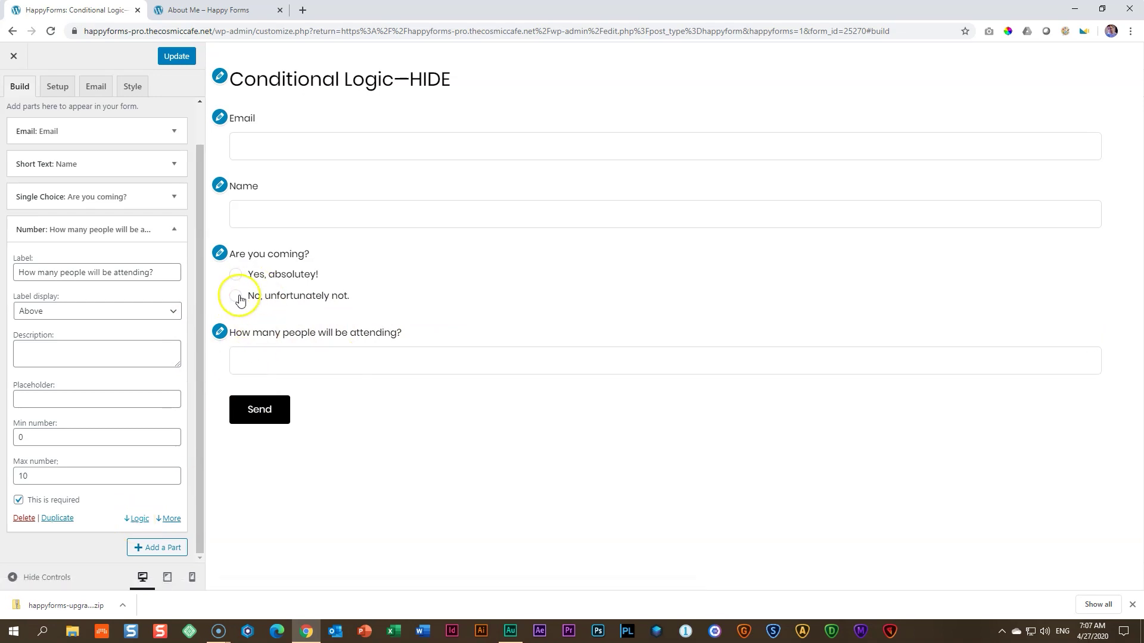
# - Set the attendee-count logic to Hide if 'Are you coming?' is 'No, unfortunately not.'
pyautogui.click(139, 522)
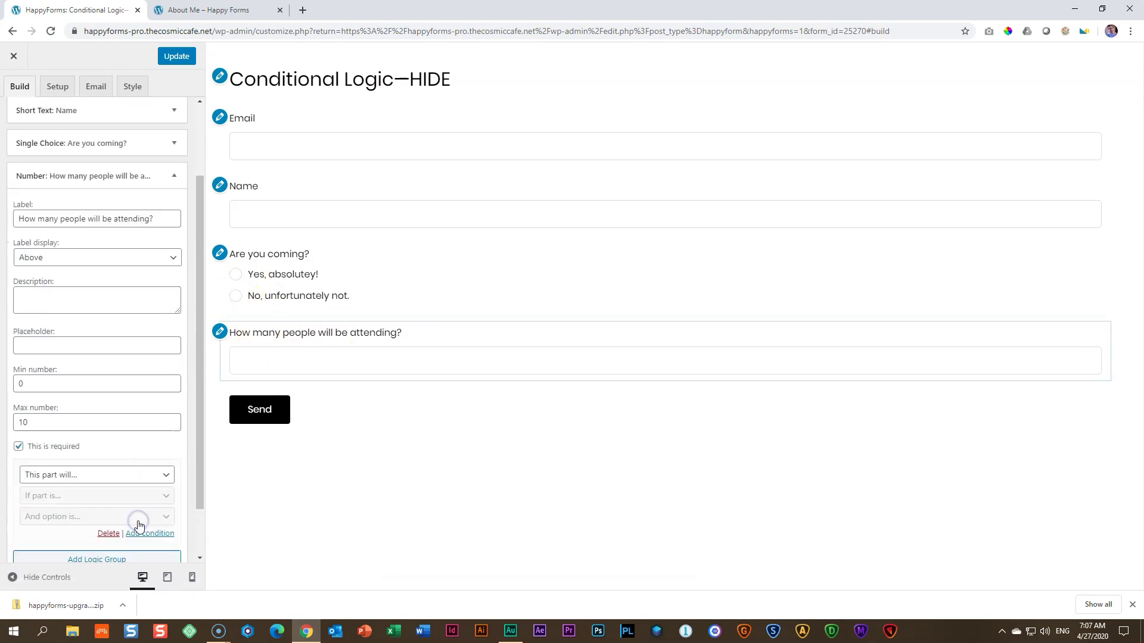
pyautogui.click(60, 413)
pyautogui.click(47, 454)
pyautogui.click(46, 435)
pyautogui.click(52, 463)
pyautogui.click(77, 455)
pyautogui.click(74, 493)
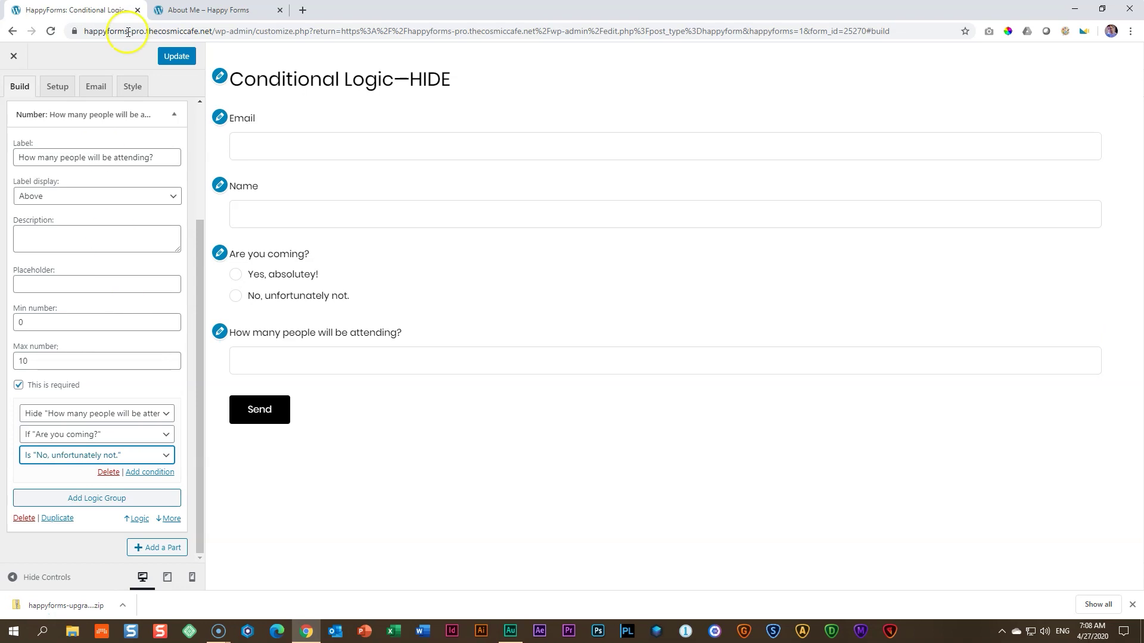
# - Add a Long Text part labelled 'Any special food considerations?'
pyautogui.click(155, 547)
pyautogui.click(365, 61)
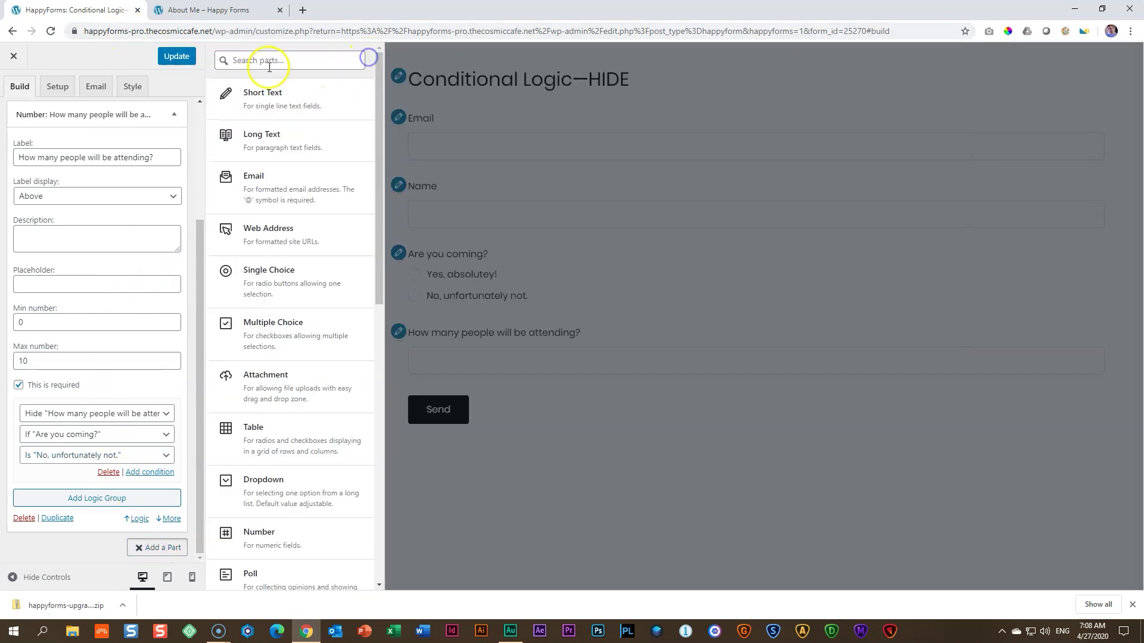
pyautogui.click(257, 137)
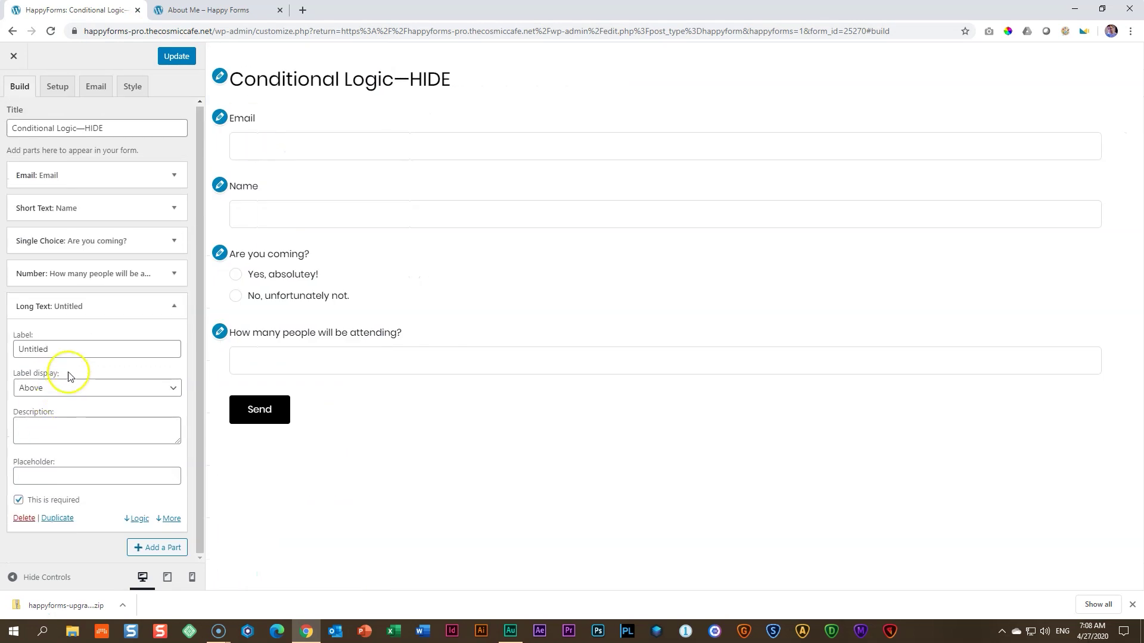
pyautogui.doubleClick(74, 350)
pyautogui.write('Any special food ')
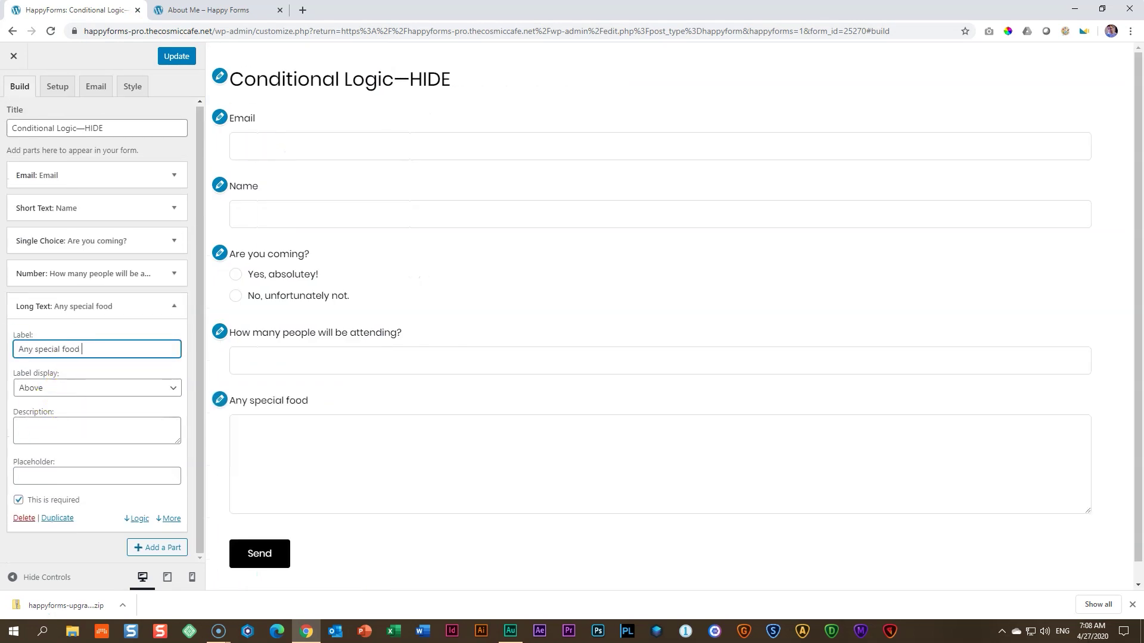
pyautogui.write('considewr')
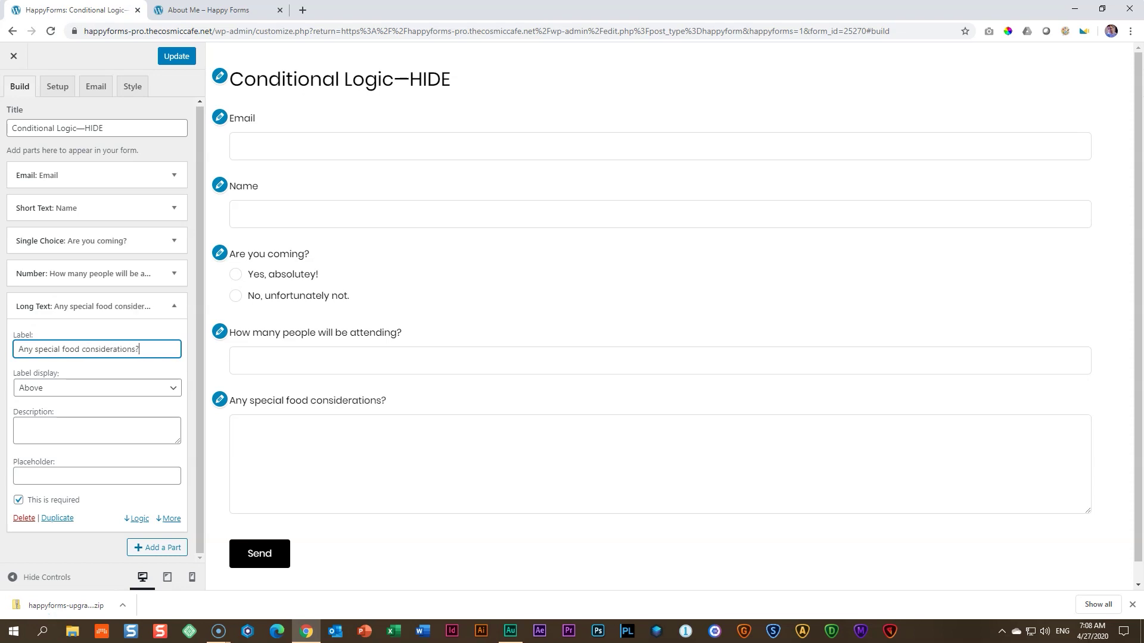
# - Set its logic to Hide if 'Are you coming?' is 'No, unfortunately not.'
pyautogui.click(142, 521)
pyautogui.click(46, 413)
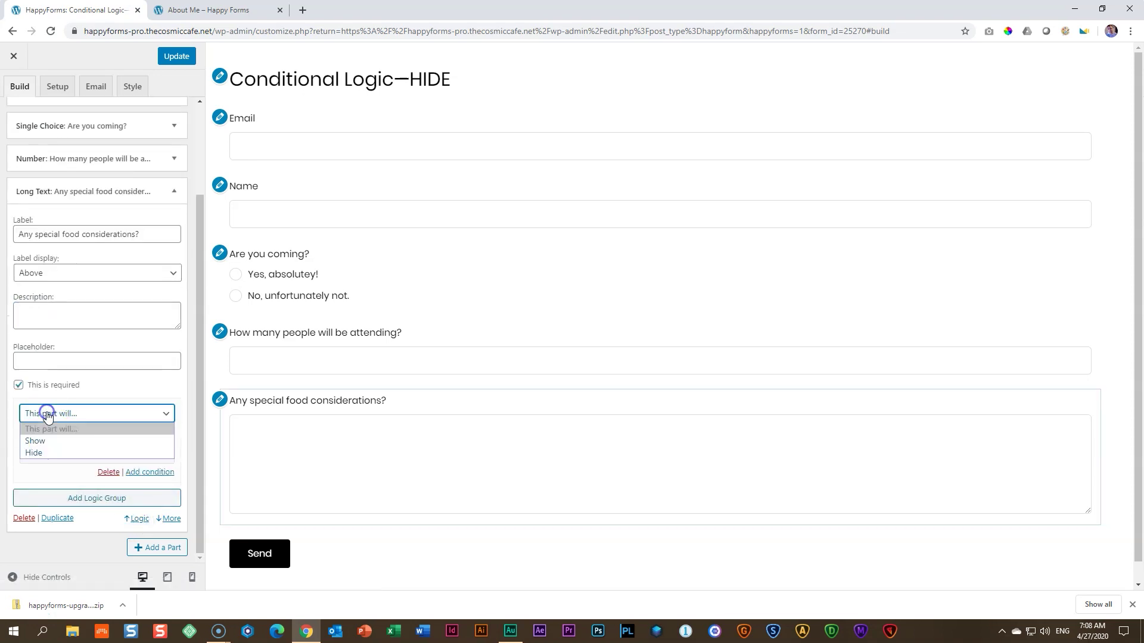
pyautogui.click(46, 453)
pyautogui.click(48, 434)
pyautogui.click(50, 462)
pyautogui.click(49, 455)
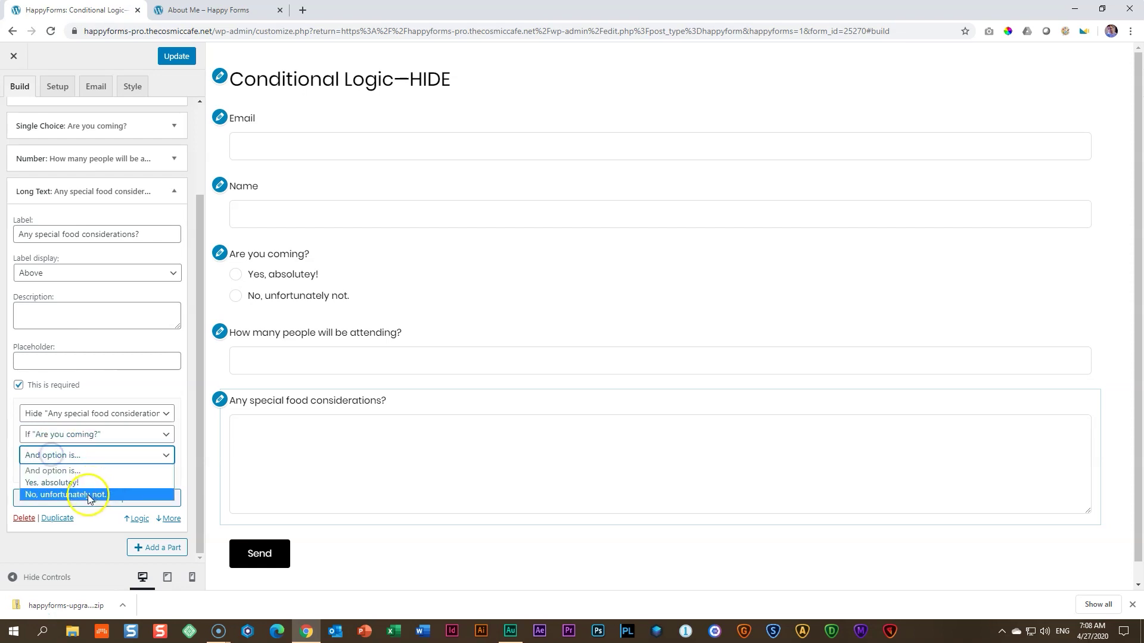
pyautogui.click(87, 495)
# - Update the HIDE form, then reload the About Me preview page
pyautogui.click(172, 56)
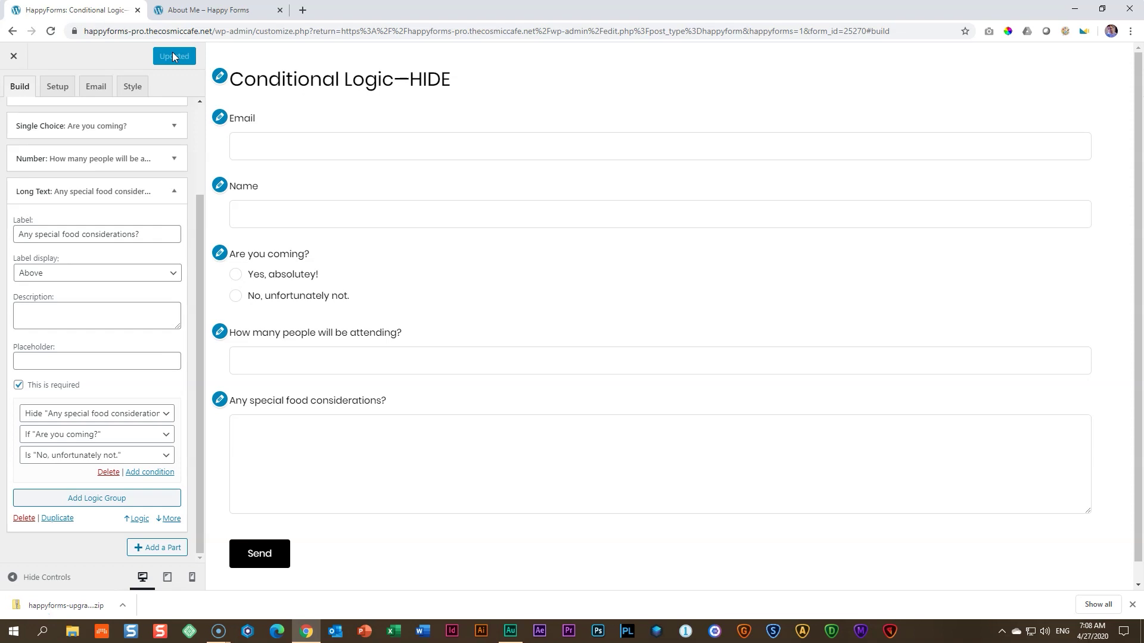
pyautogui.click(191, 11)
pyautogui.click(60, 42)
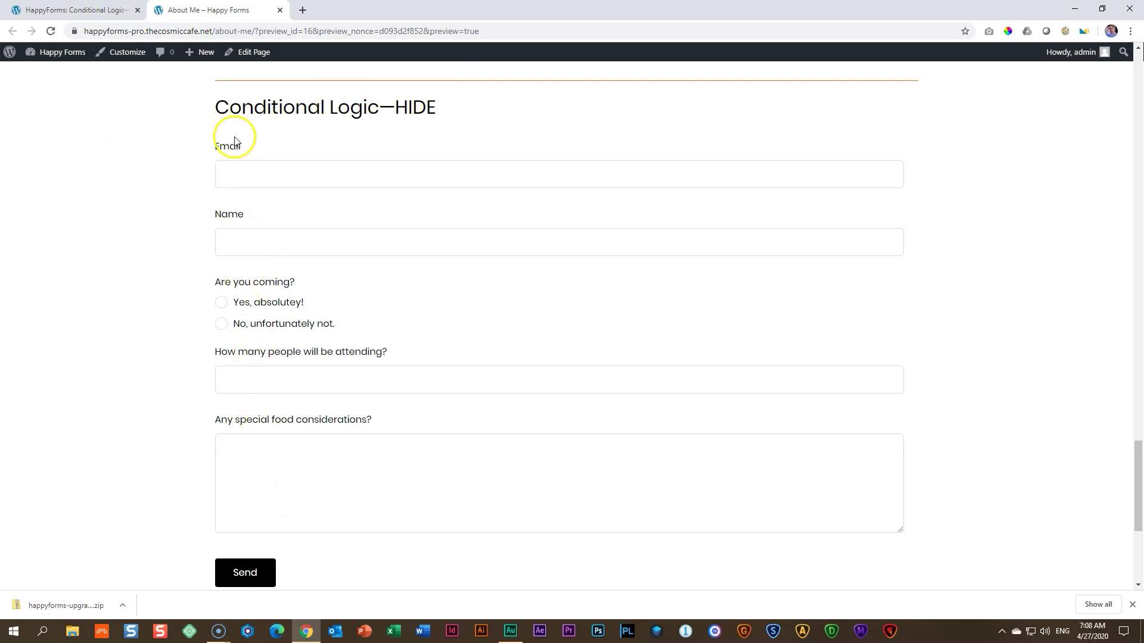
# - In the preview, answer Yes with 2 attendees, then No to confirm both questions hide
pyautogui.click(258, 176)
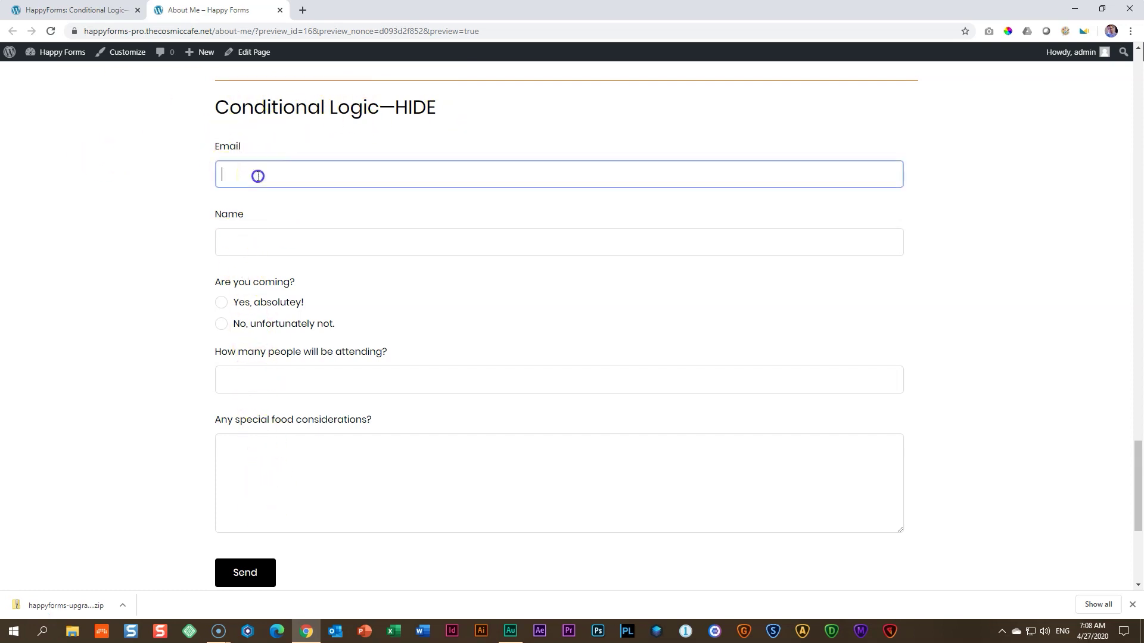
pyautogui.click(238, 238)
pyautogui.click(220, 305)
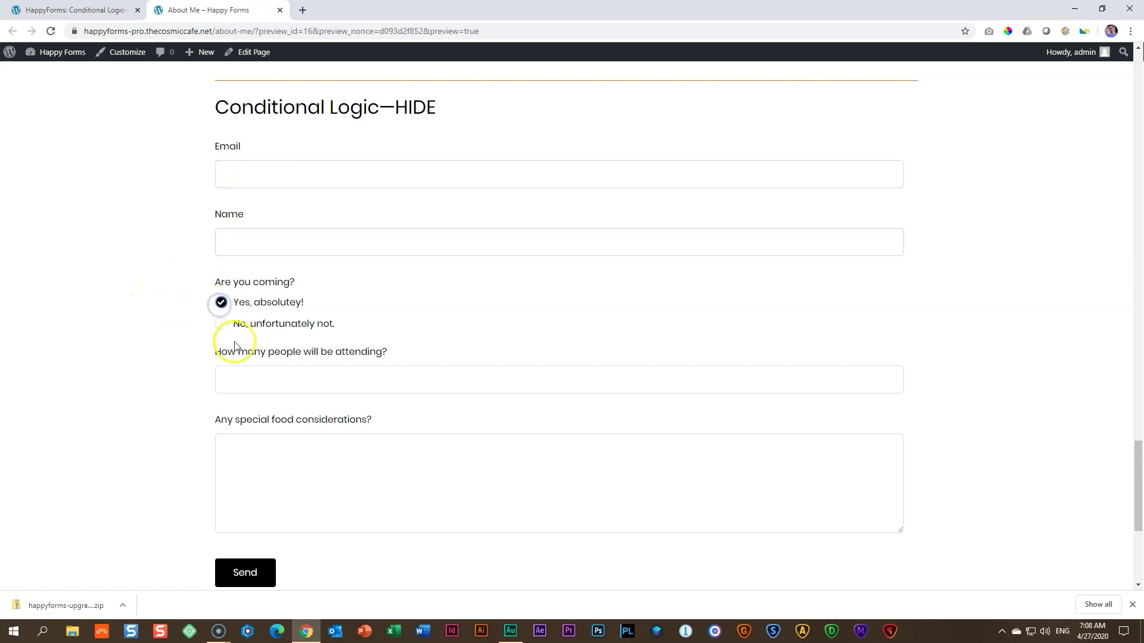
pyautogui.click(892, 376)
pyautogui.click(892, 376)
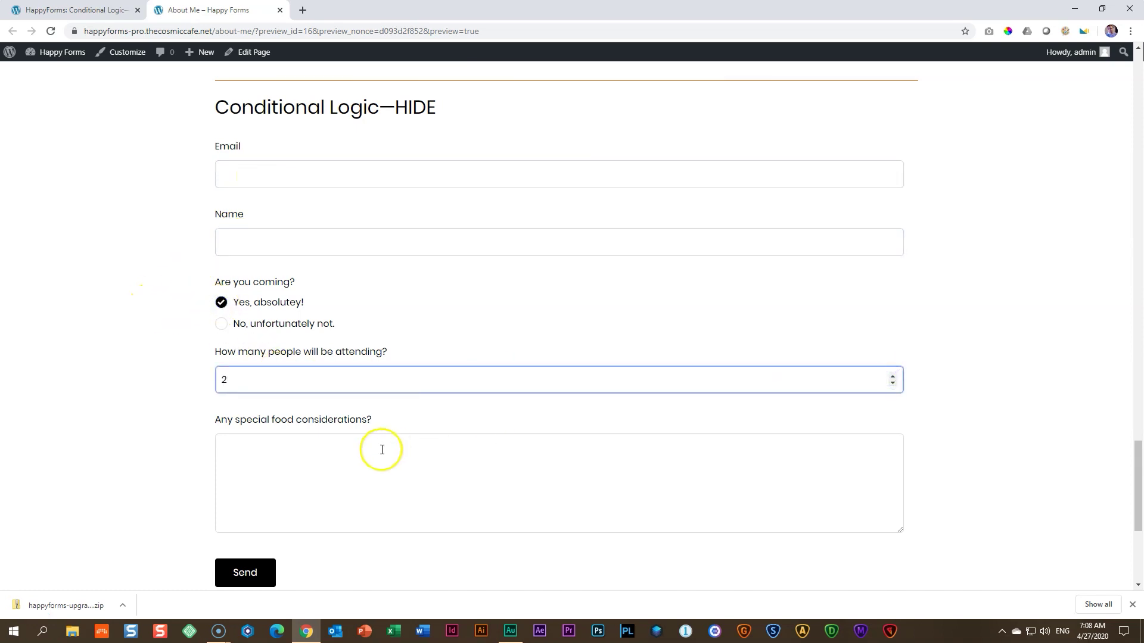
pyautogui.click(221, 325)
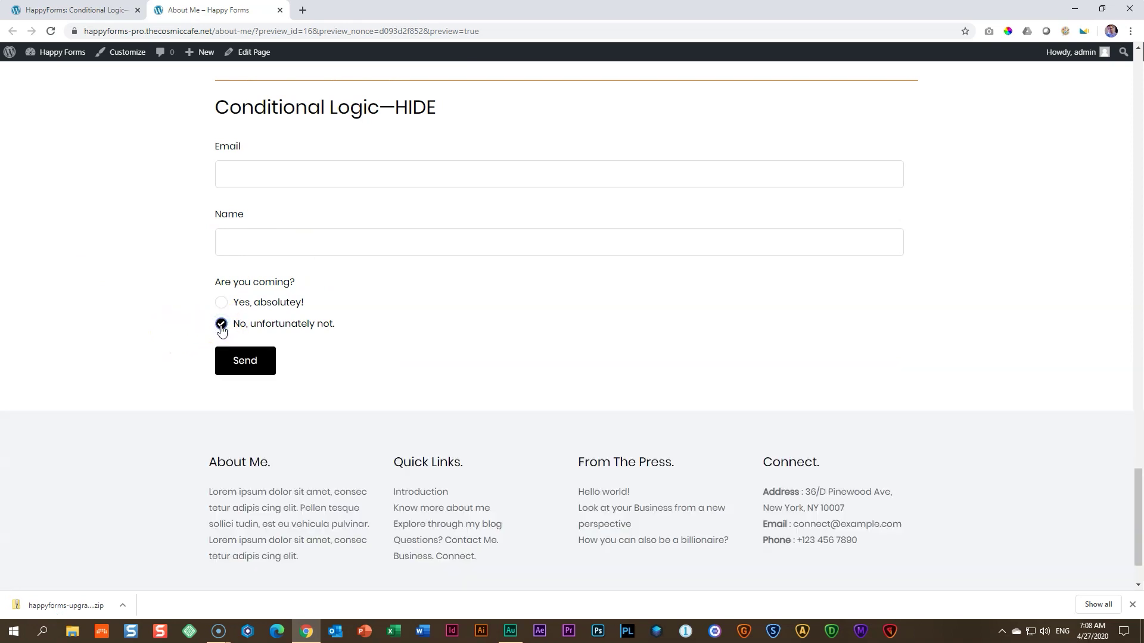